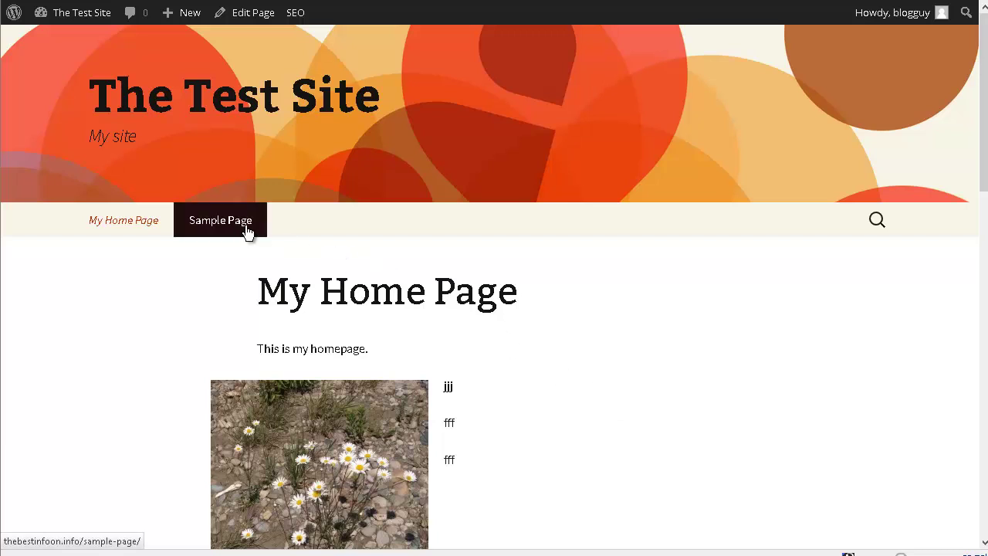
- Look over the site's home page from the header menu down to the footer widgets
scroll(742, 335, down, 4)
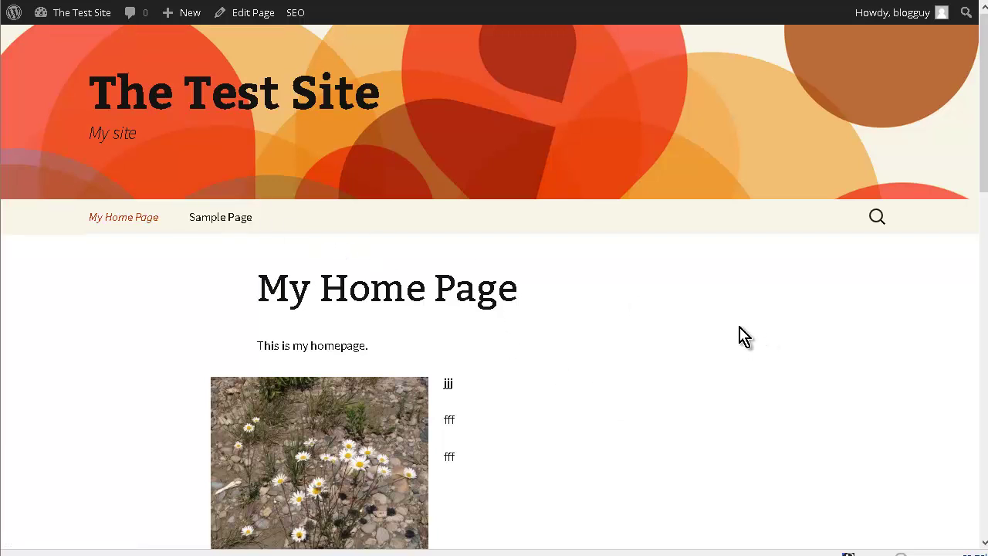
scroll(742, 336, down, 9)
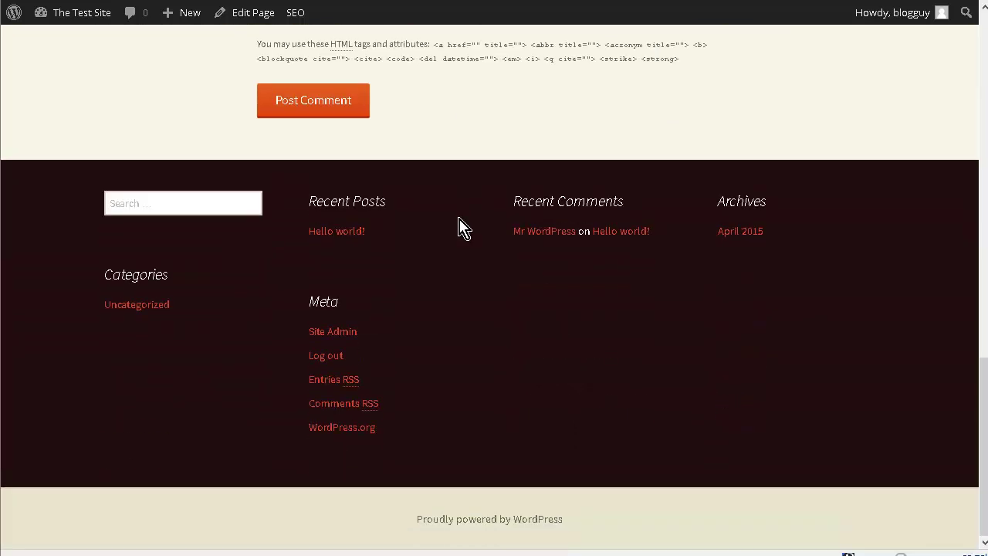
scroll(459, 225, up, 6)
scroll(455, 221, up, 2)
scroll(265, 305, down, 8)
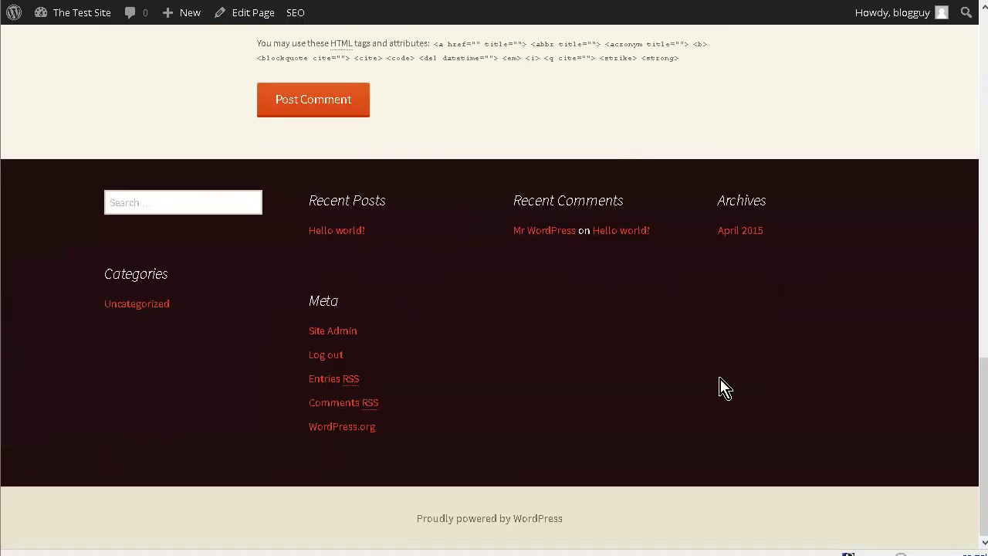
scroll(726, 379, up, 6)
scroll(730, 376, up, 10)
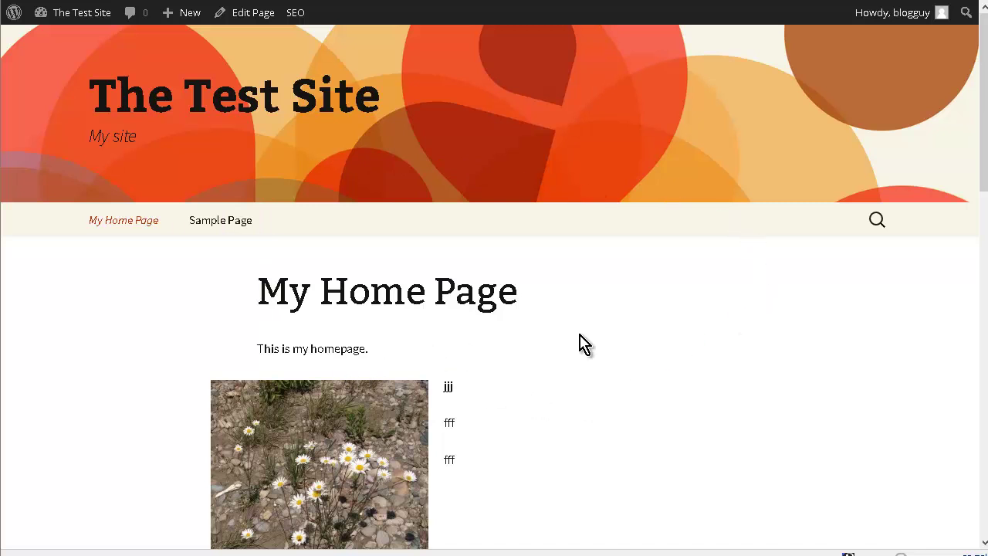
- Go to the admin area's list of posts and move the "Hello world!" post to the trash
mouse_move(75, 19)
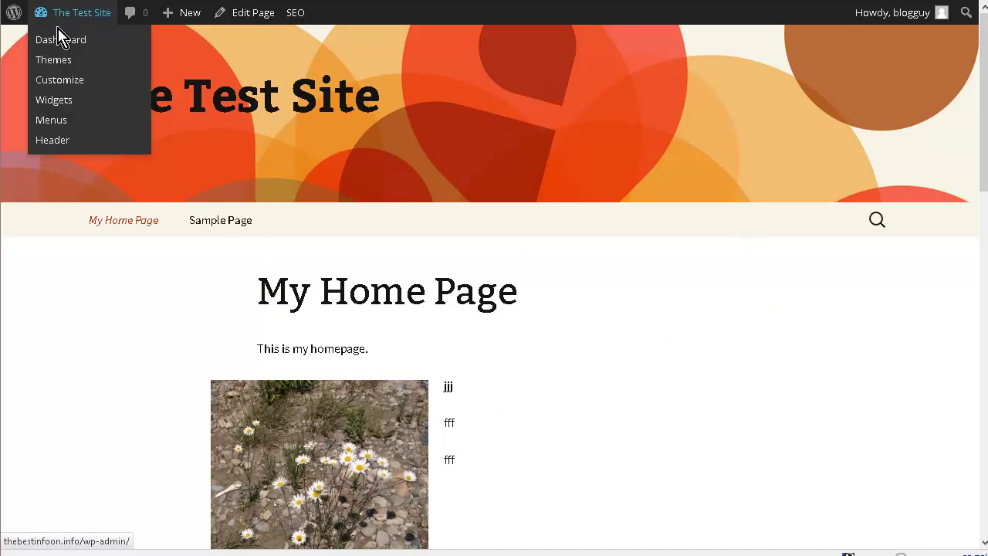
click(55, 43)
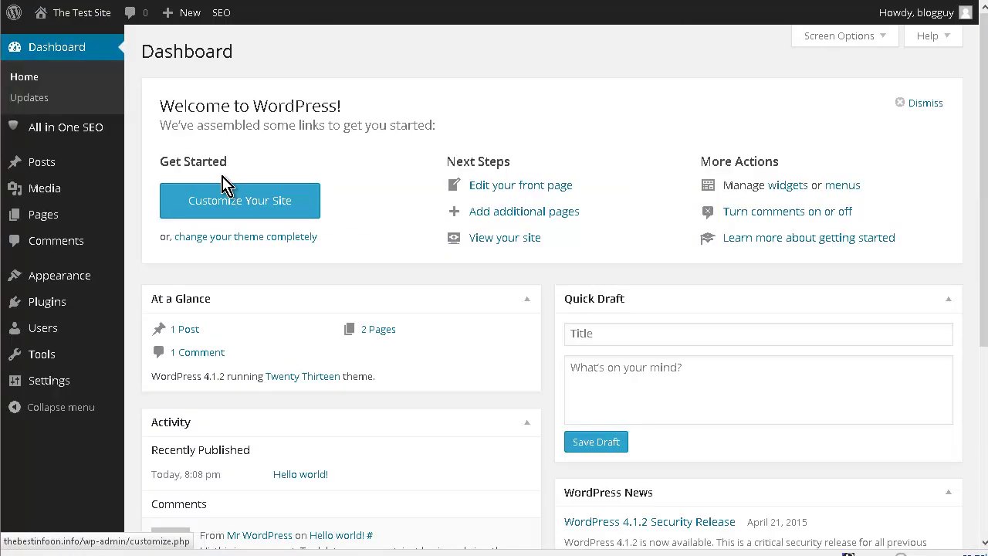
mouse_move(44, 161)
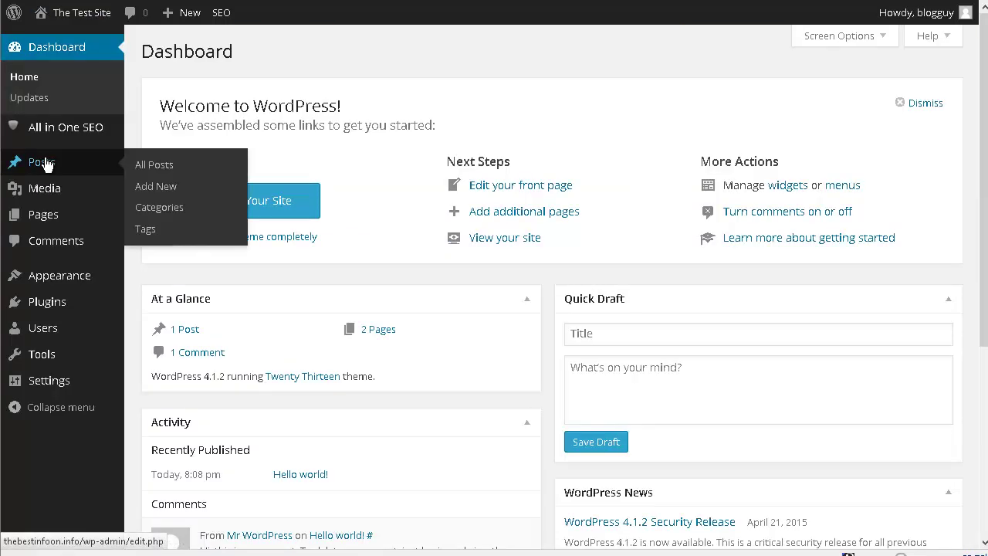
click(158, 165)
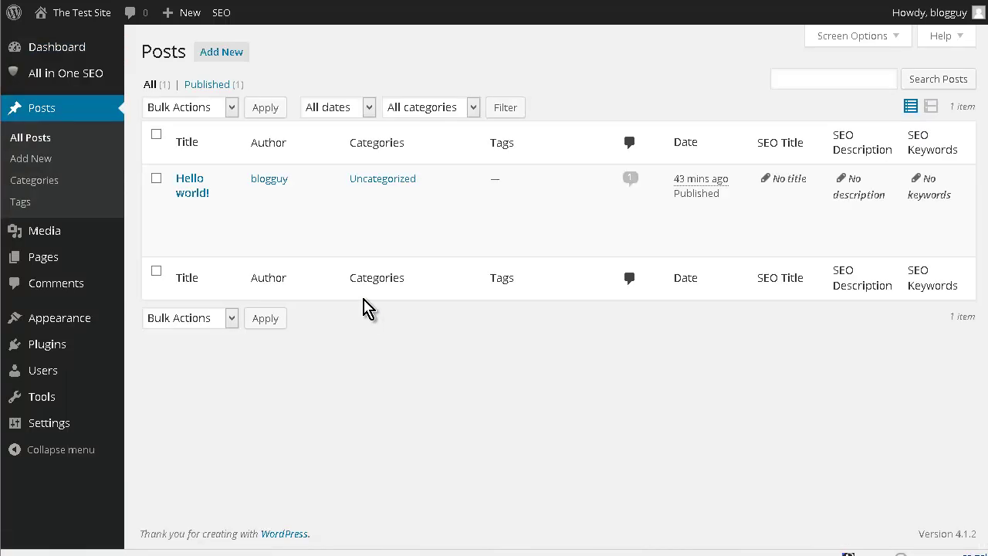
mouse_move(236, 201)
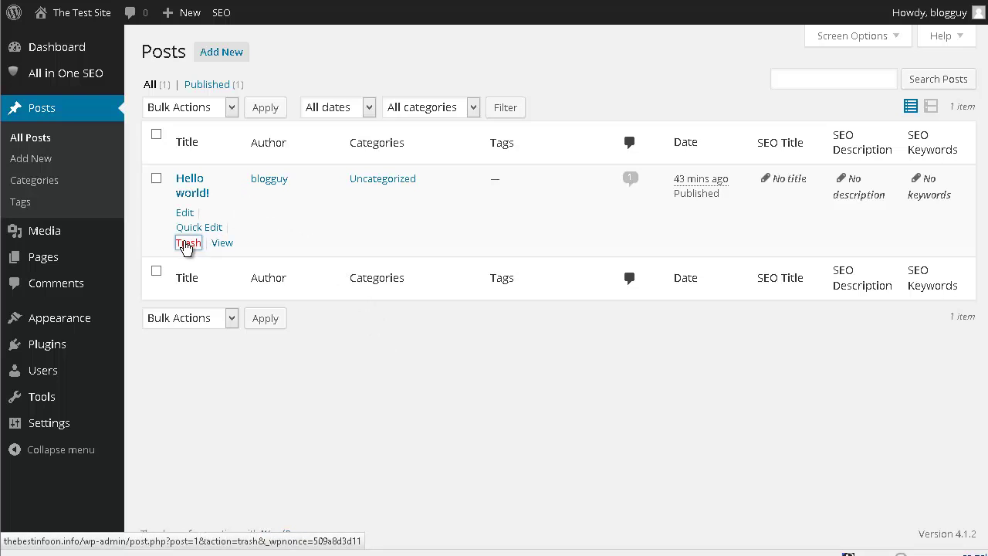
click(188, 244)
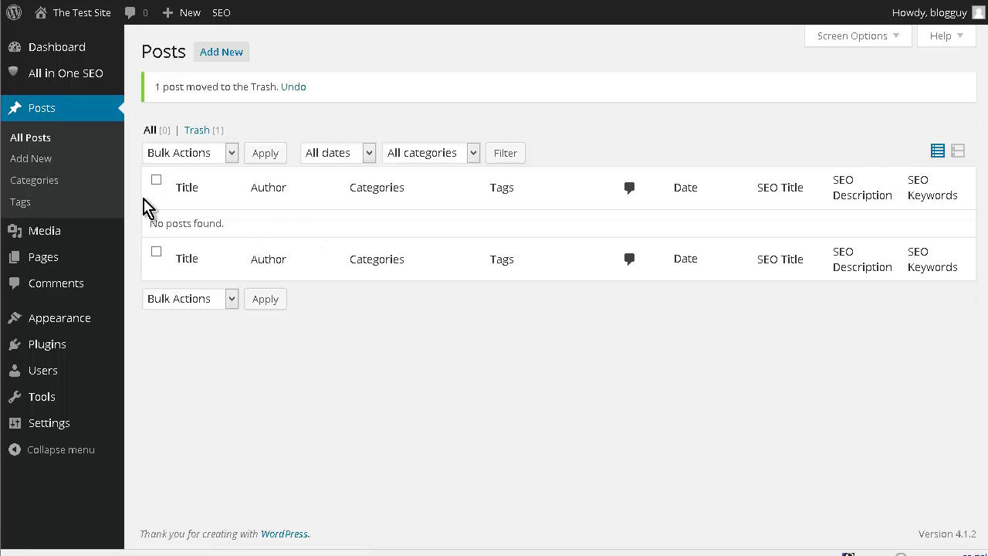
- Go to the list of pages and move "Sample Page" to the trash
mouse_move(54, 264)
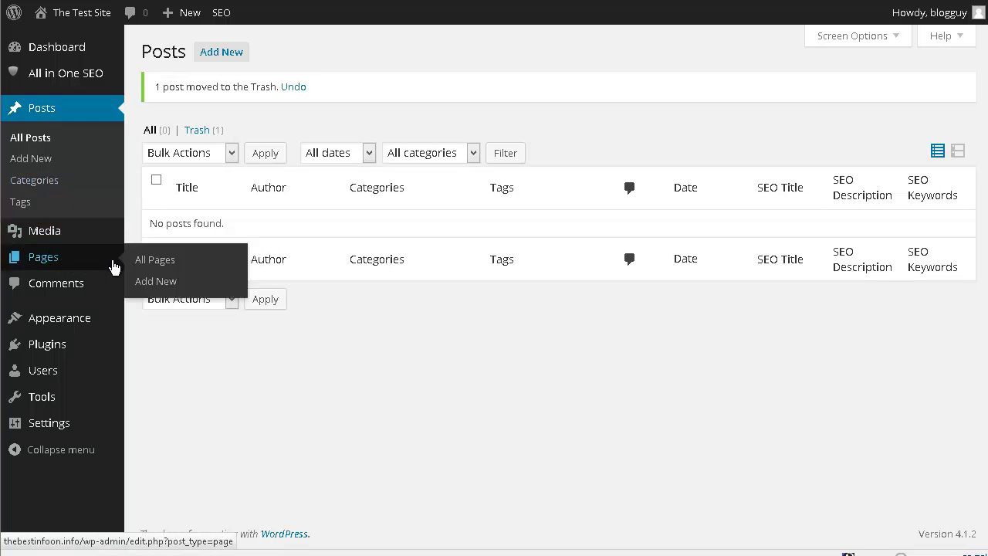
click(165, 263)
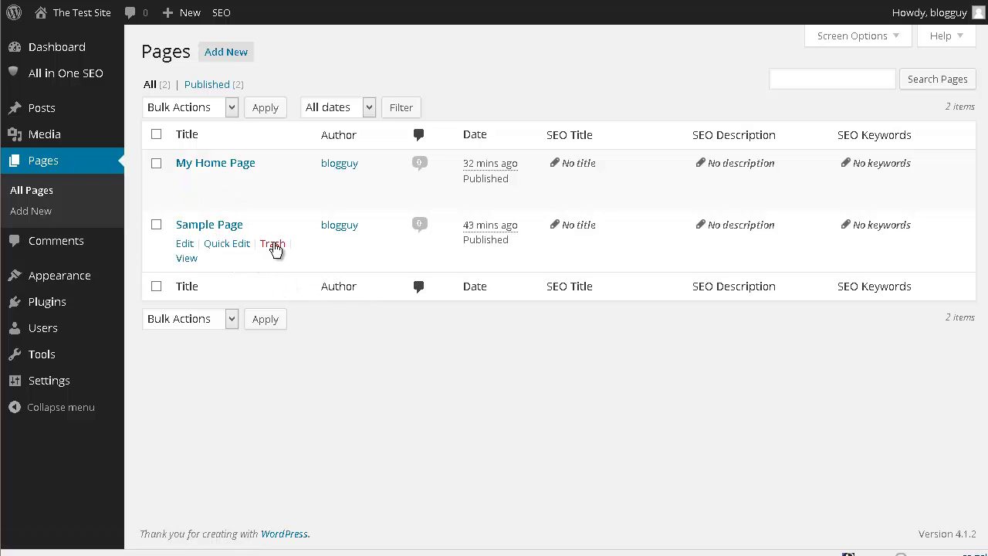
click(274, 245)
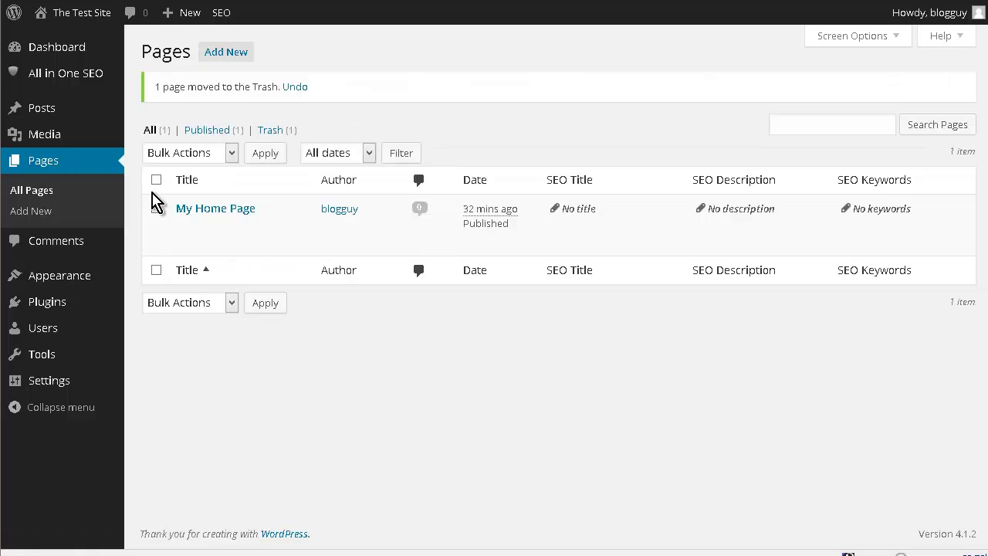
- Add two new post categories named Trees and Flowers, both without a parent category
mouse_move(56, 109)
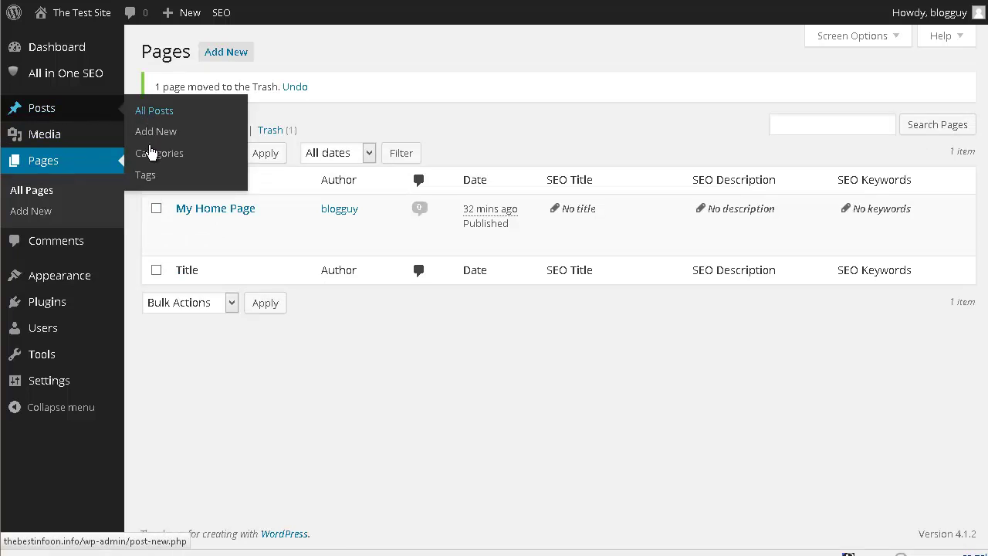
click(176, 160)
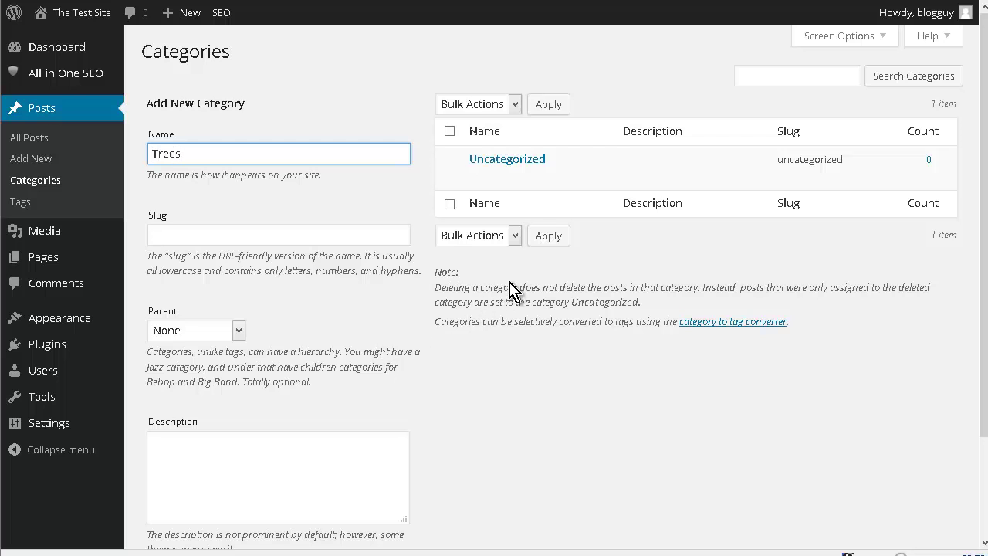
scroll(381, 436, down, 2)
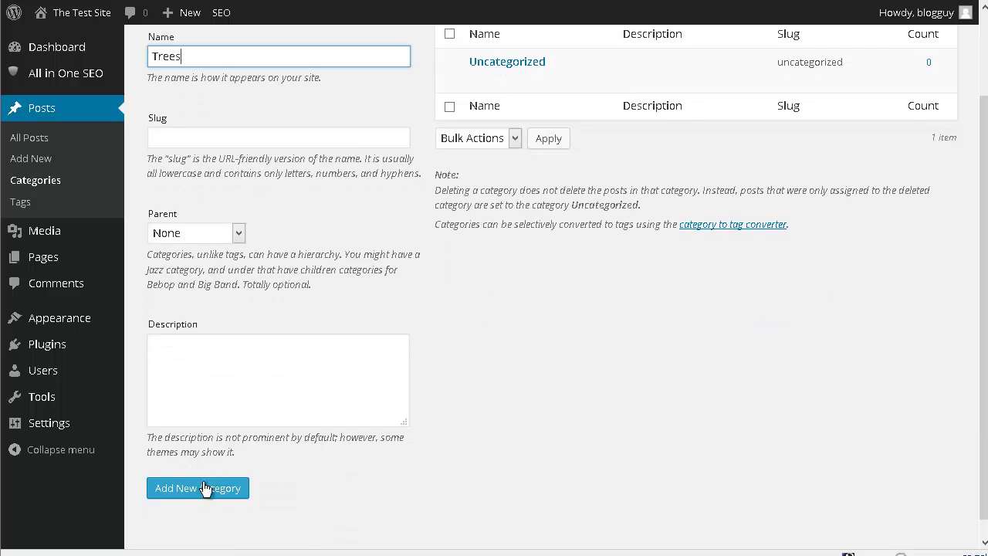
click(205, 489)
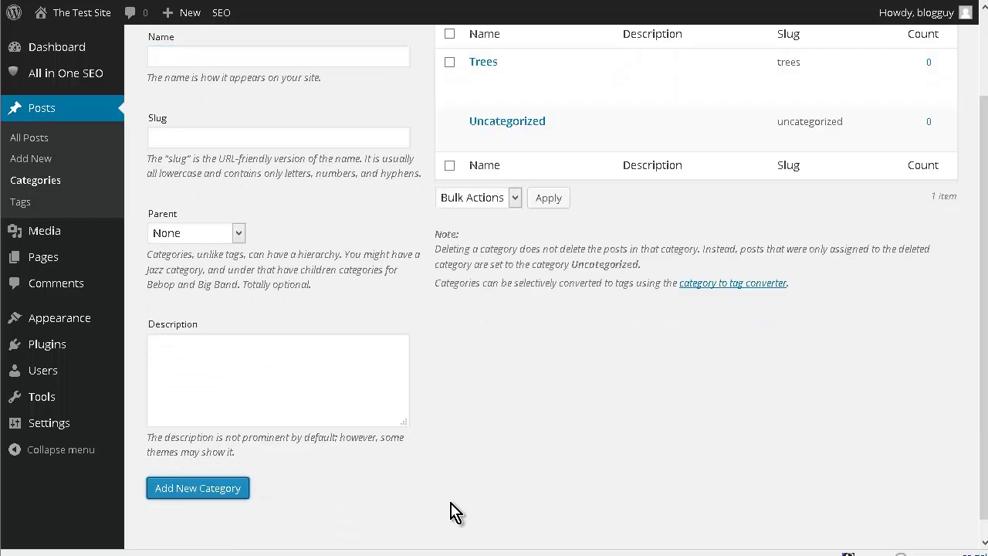
click(183, 56)
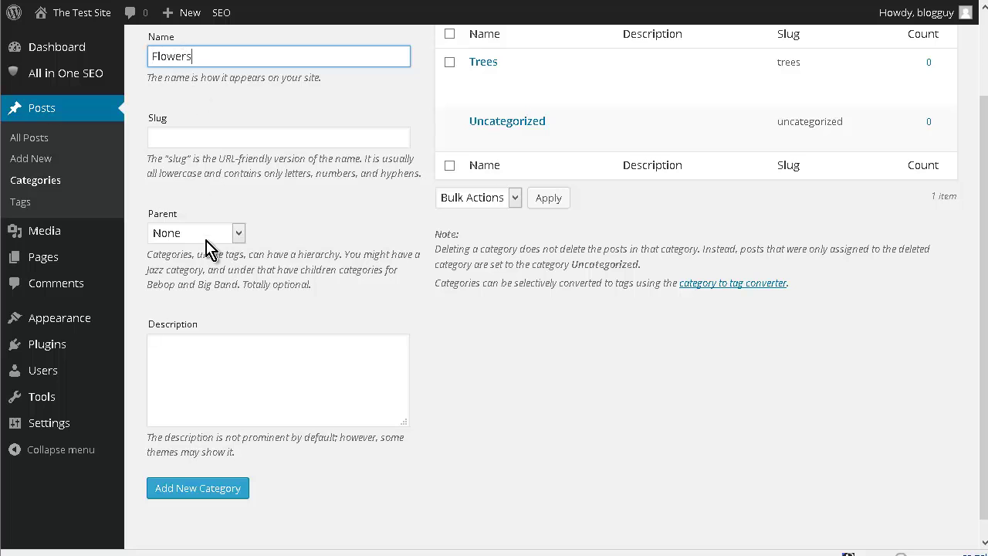
click(207, 490)
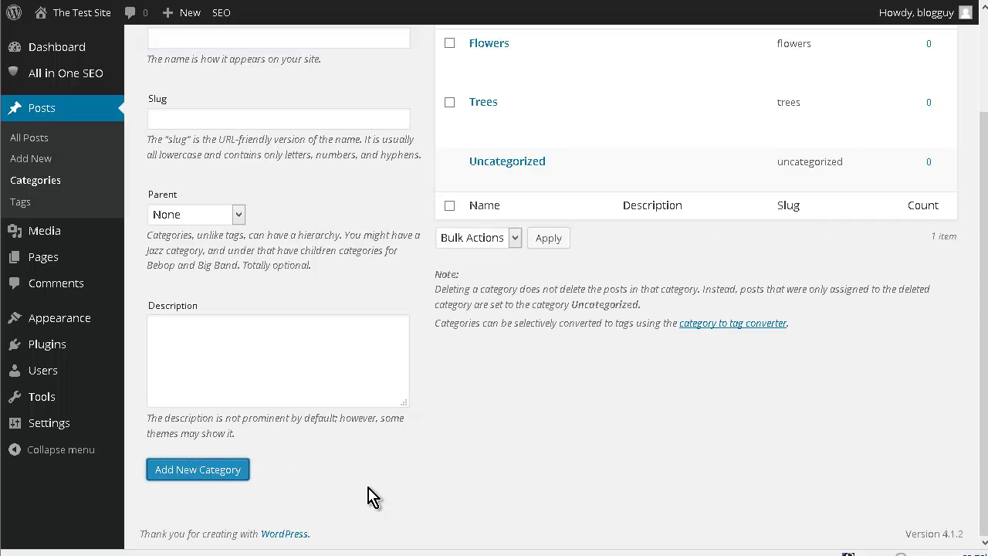
- Create a new post titled "My Favorite Tree" with the text "My Favorite Tree is the money tree. May it always be in full bloom."
scroll(541, 239, up, 3)
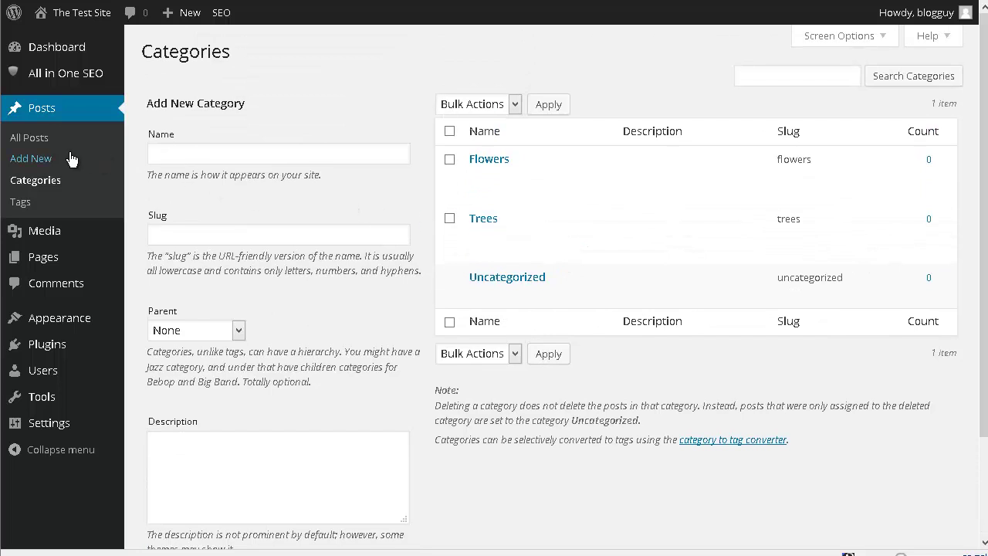
click(31, 139)
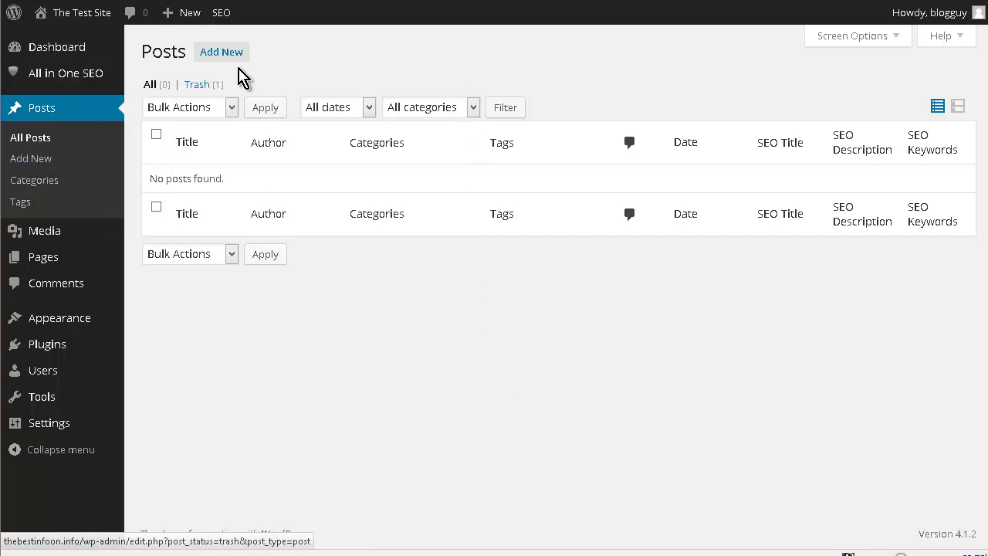
click(234, 56)
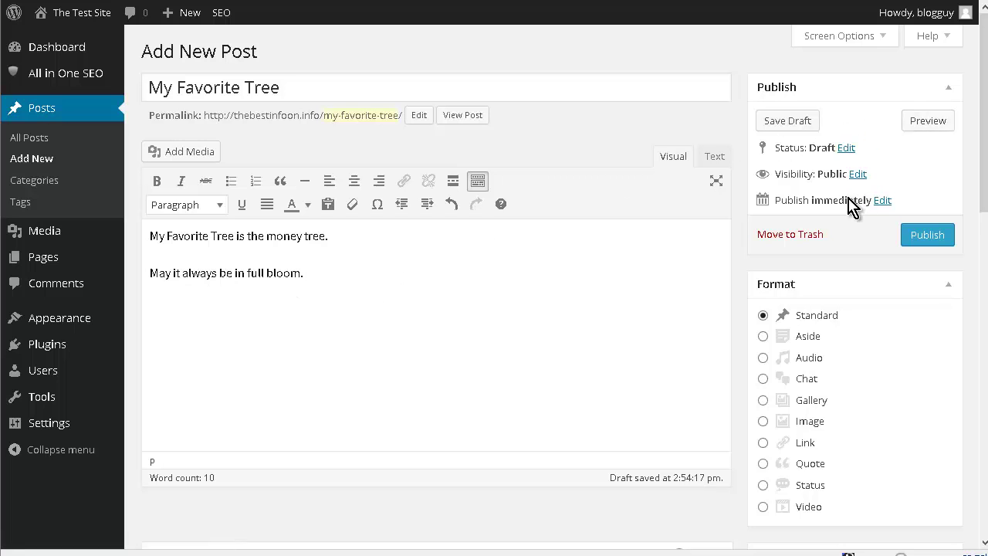
- Assign the "My Favorite Tree" post to the Trees category
scroll(975, 202, down, 1)
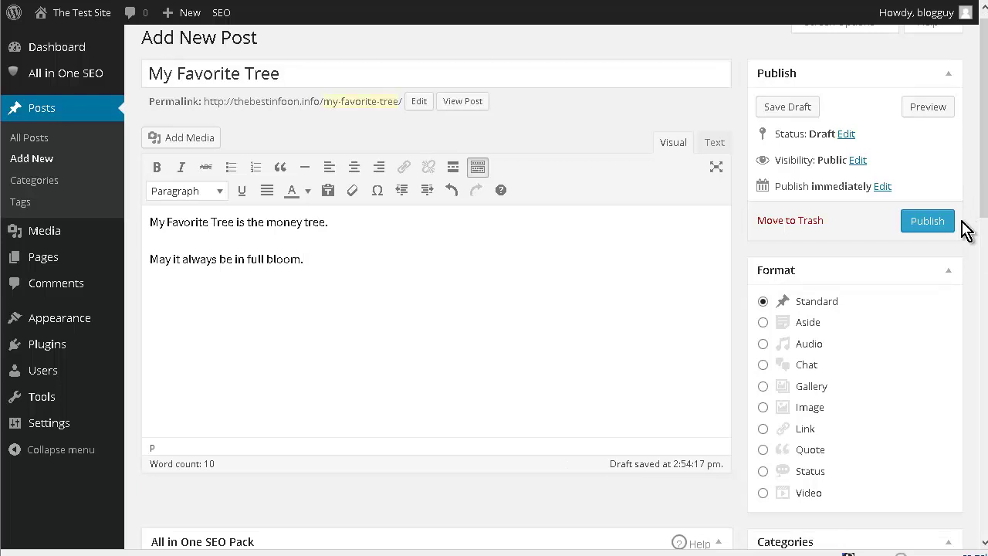
scroll(935, 232, down, 3)
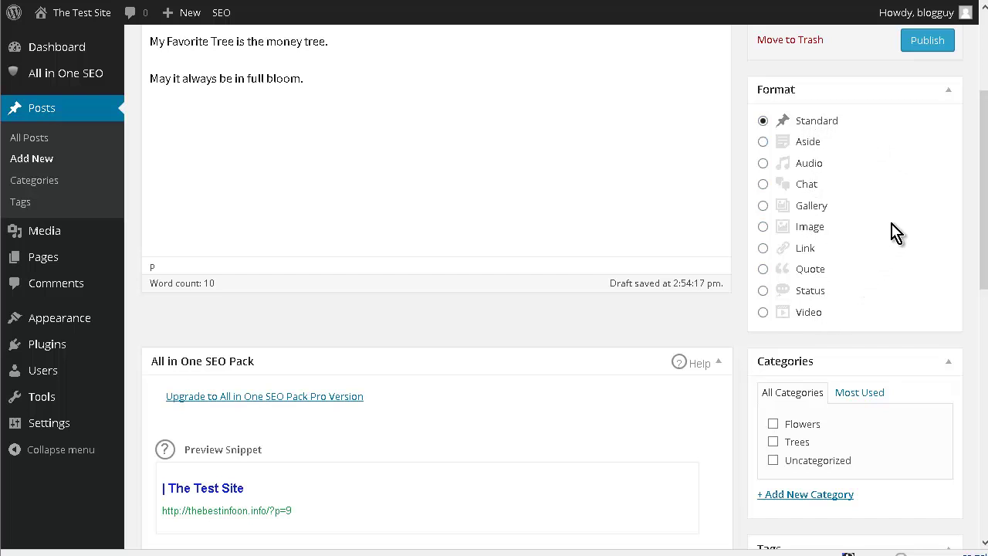
scroll(895, 231, down, 2)
scroll(894, 230, down, 2)
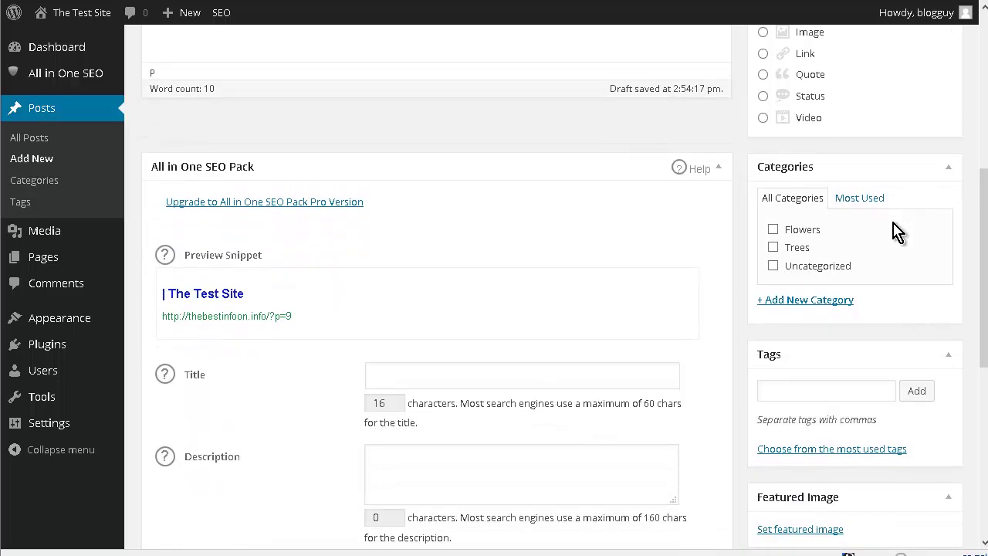
click(773, 248)
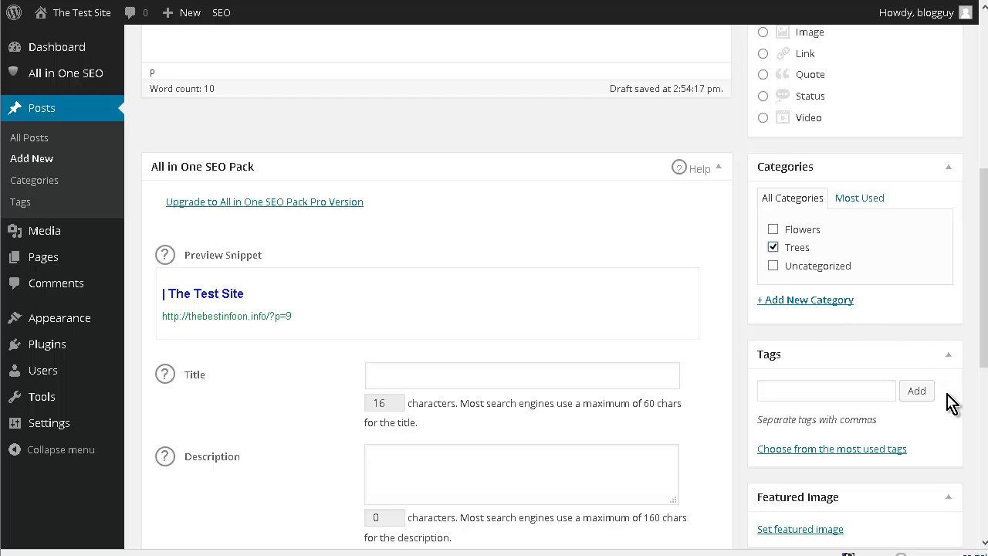
- Add the tags "trees" and "money" to the "My Favorite Tree" post
scroll(906, 272, down, 2)
click(816, 295)
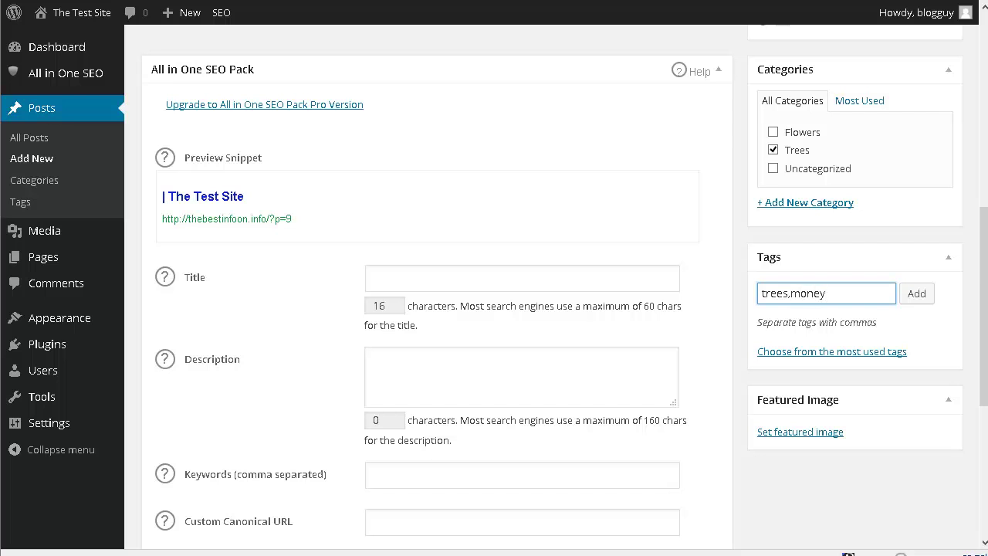
click(917, 294)
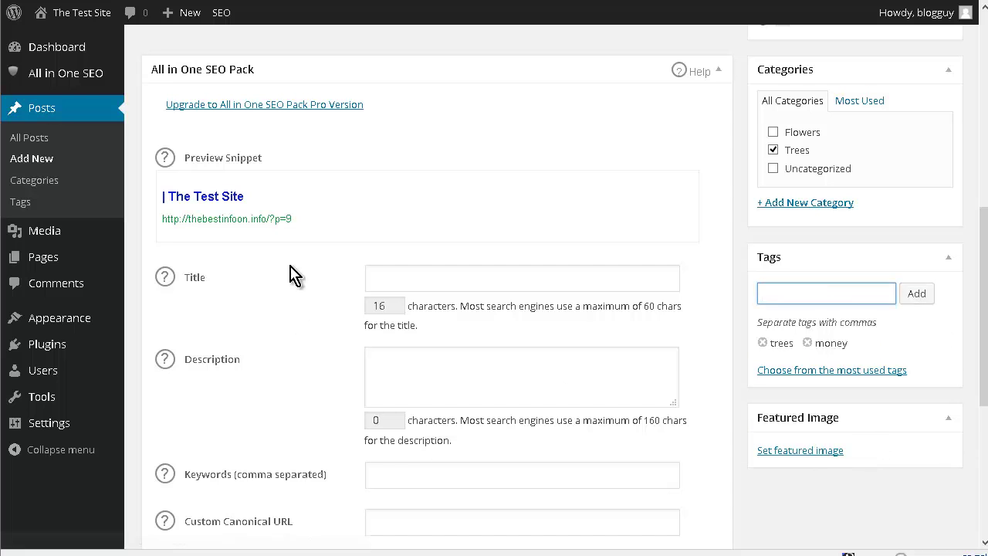
- Look through the All in One SEO Pack fields, leaving them empty, and publish the "My Favorite Tree" post
scroll(327, 309, down, 2)
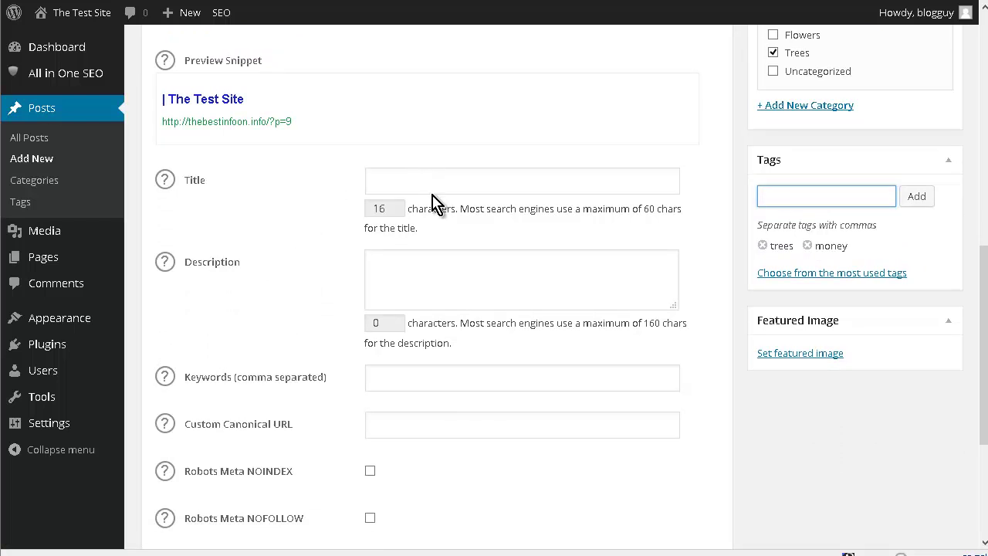
scroll(441, 269, down, 2)
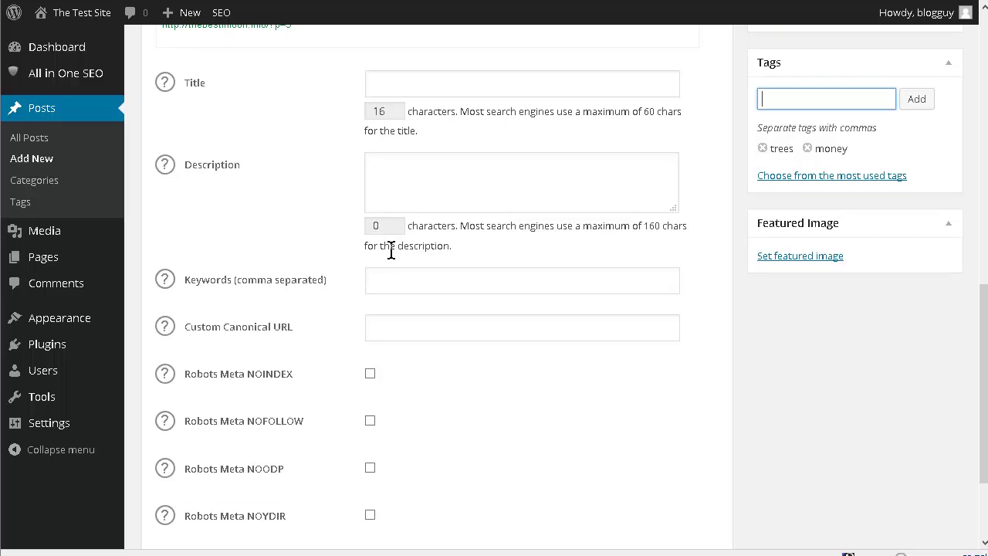
scroll(315, 280, down, 3)
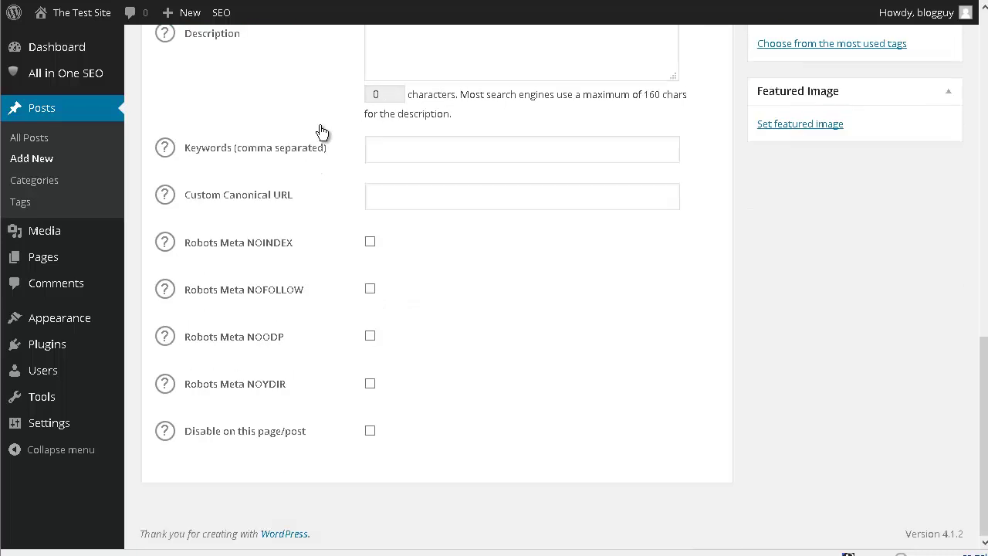
scroll(342, 335, up, 10)
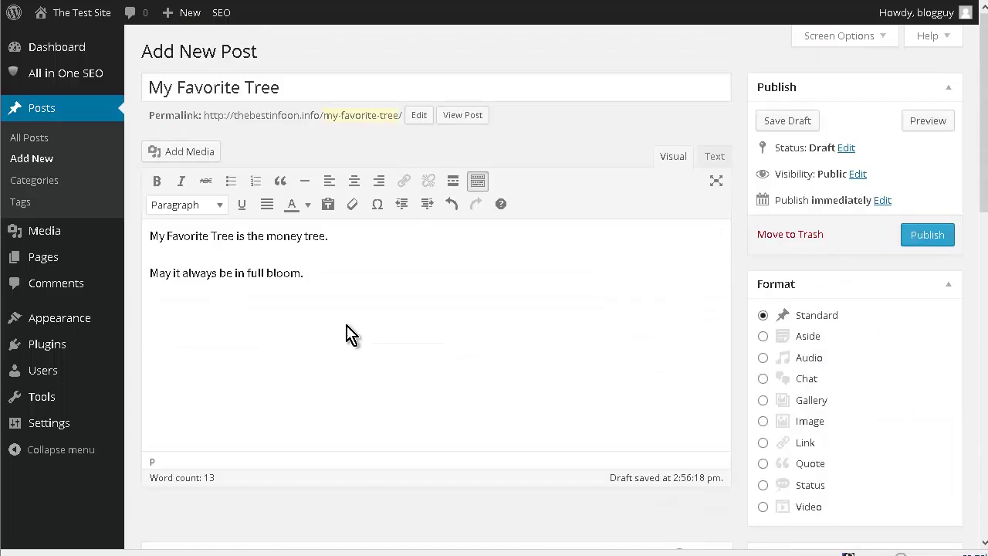
click(924, 238)
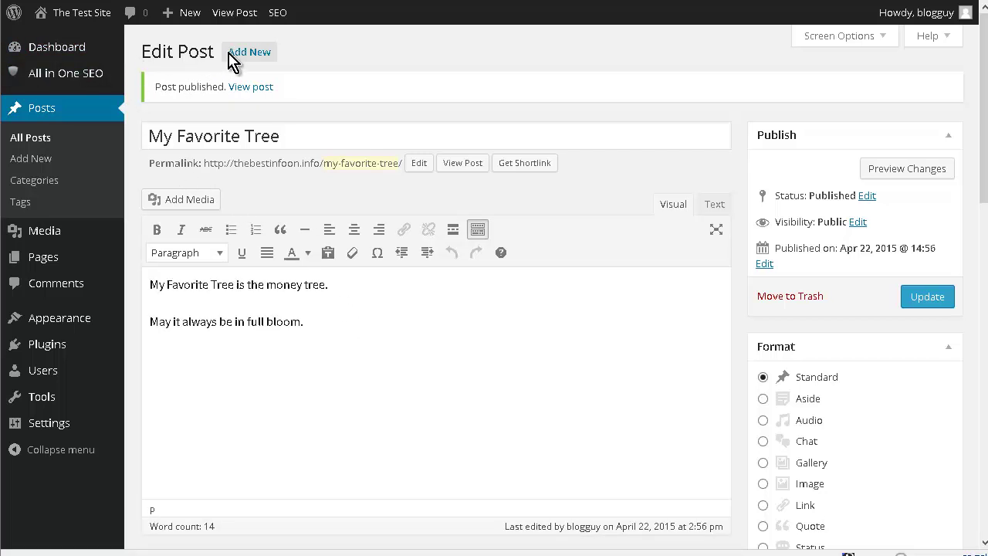
- Write a new post "My Favorite Flower" reading "My Favorite Flower is the money flower. May it always be in bloom." in the Flowers category
click(253, 51)
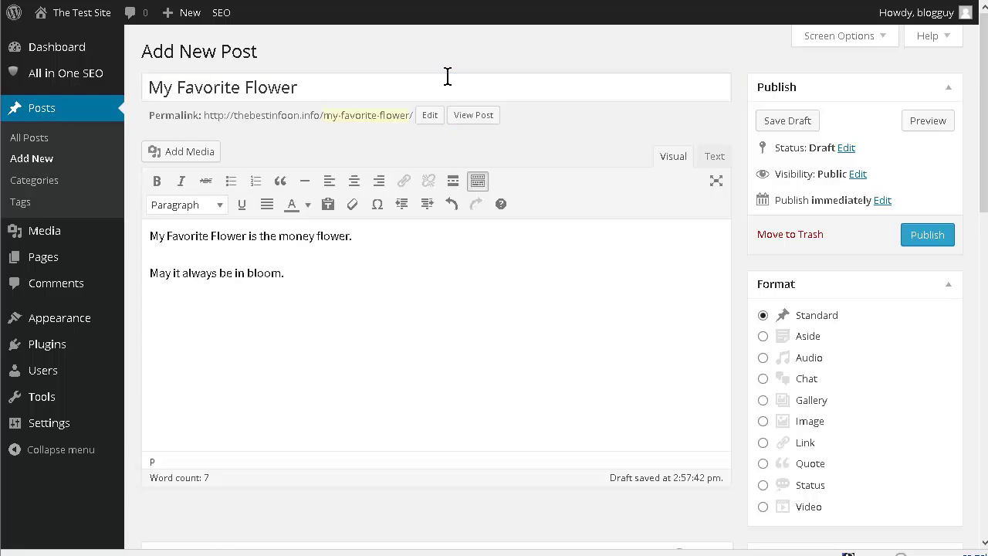
scroll(842, 45, down, 4)
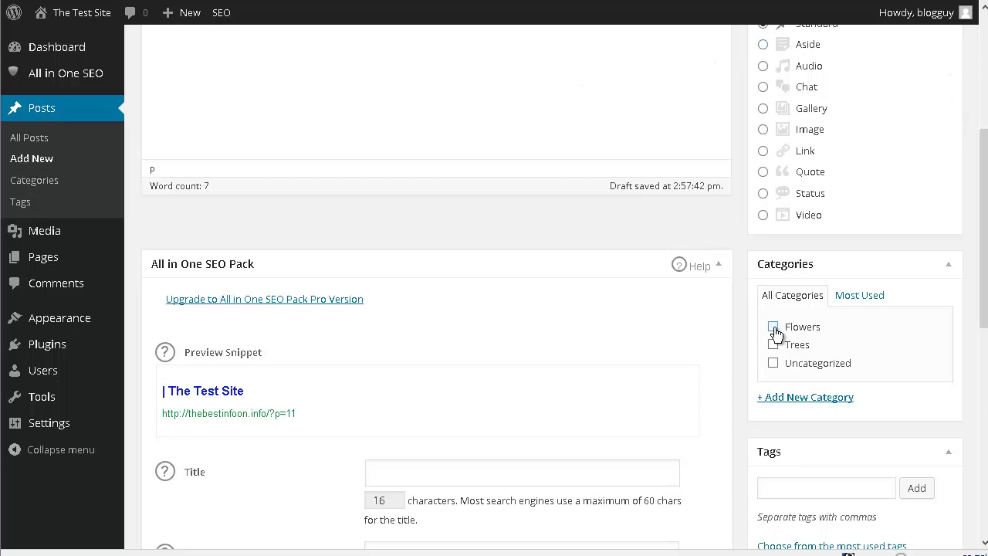
- Add the tags "money" and "flowers" to the "My Favorite Flower" post and publish it
scroll(814, 331, down, 3)
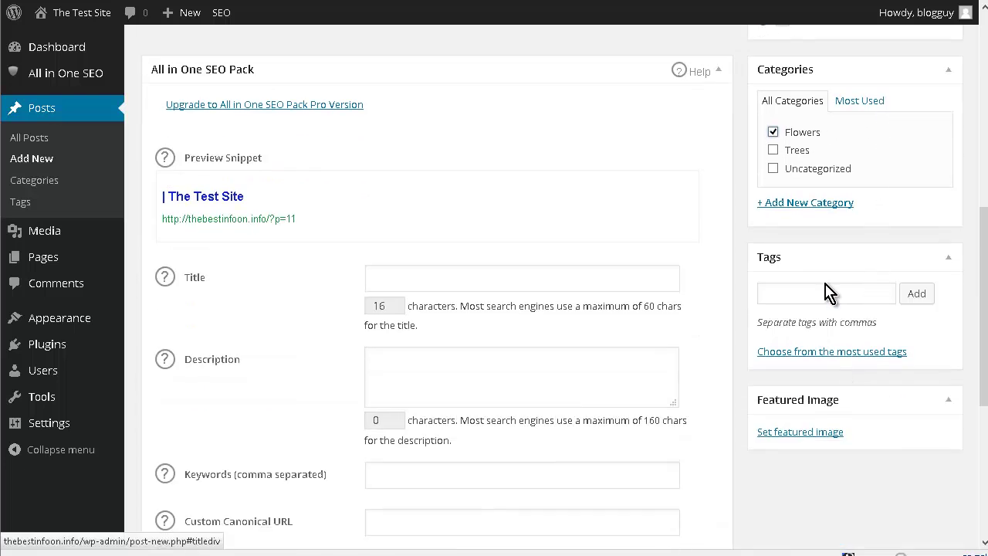
click(825, 294)
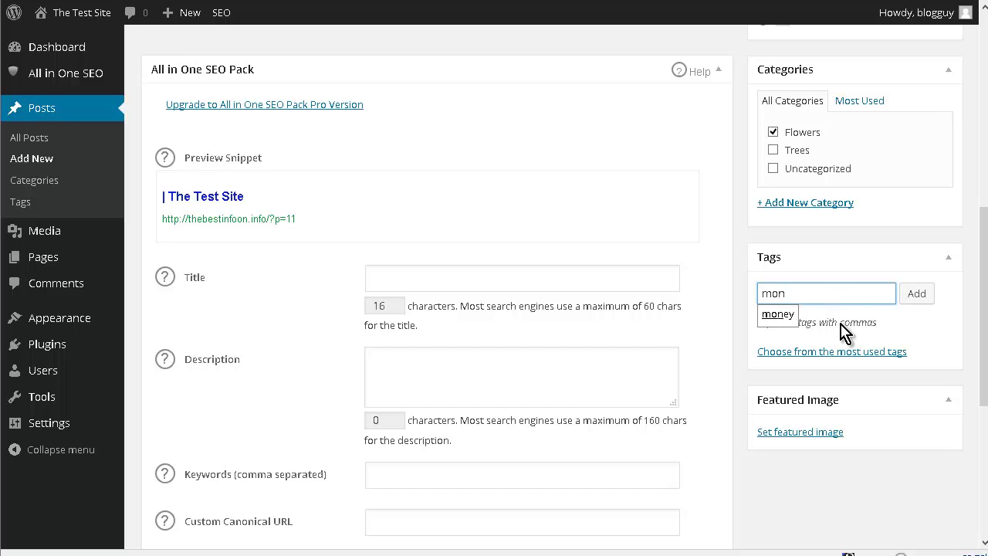
click(778, 315)
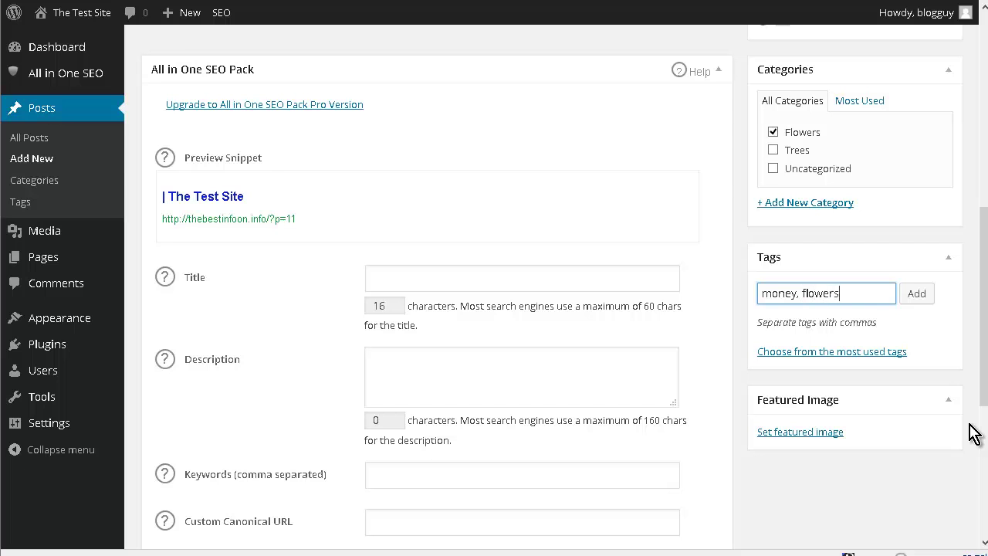
scroll(971, 431, up, 2)
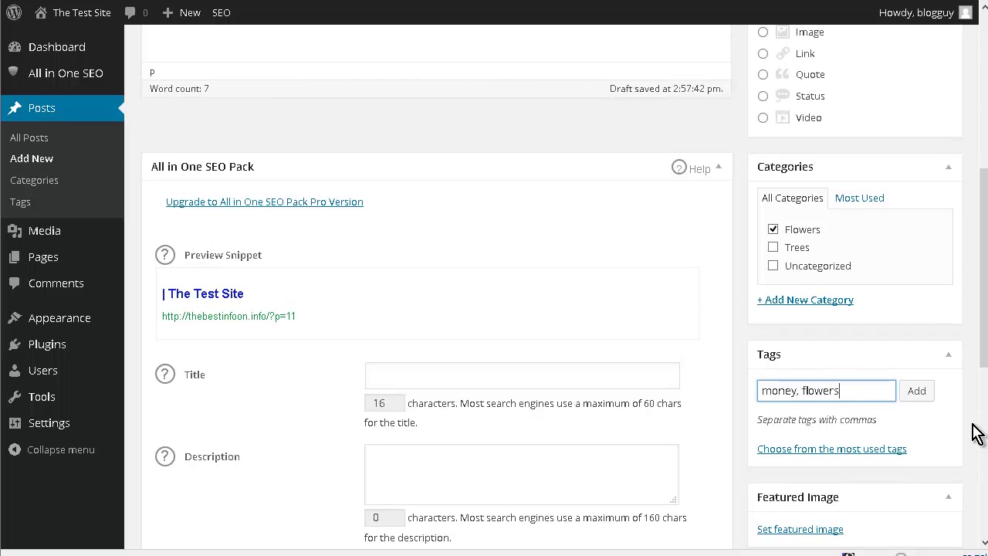
click(918, 391)
scroll(922, 391, up, 5)
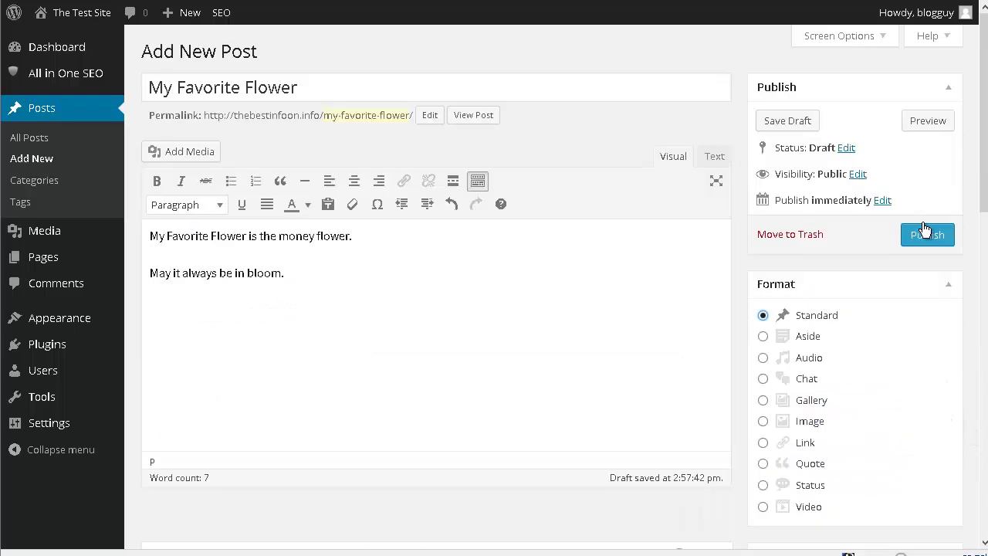
click(931, 240)
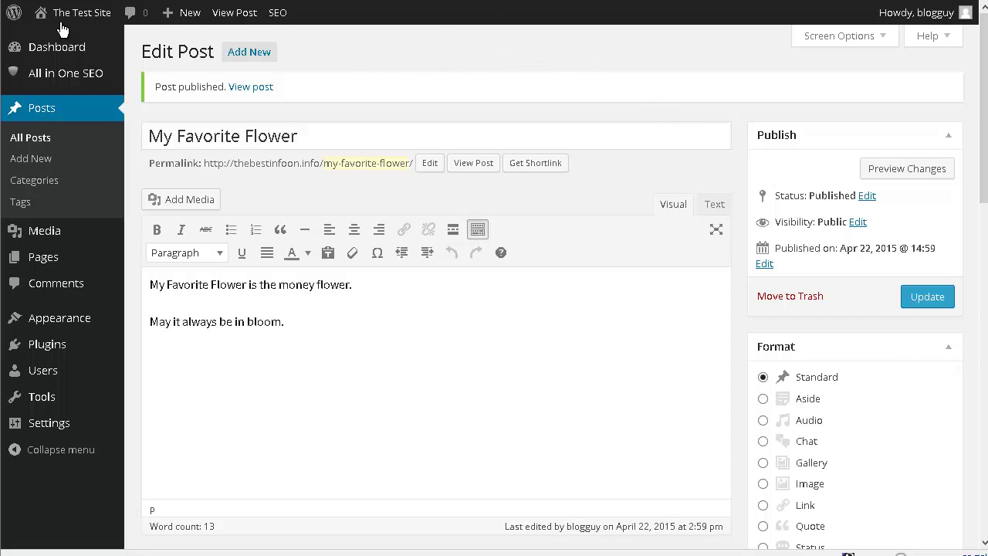
- Visit the site's home page and examine the recent posts, categories and archives in the footer
mouse_move(61, 17)
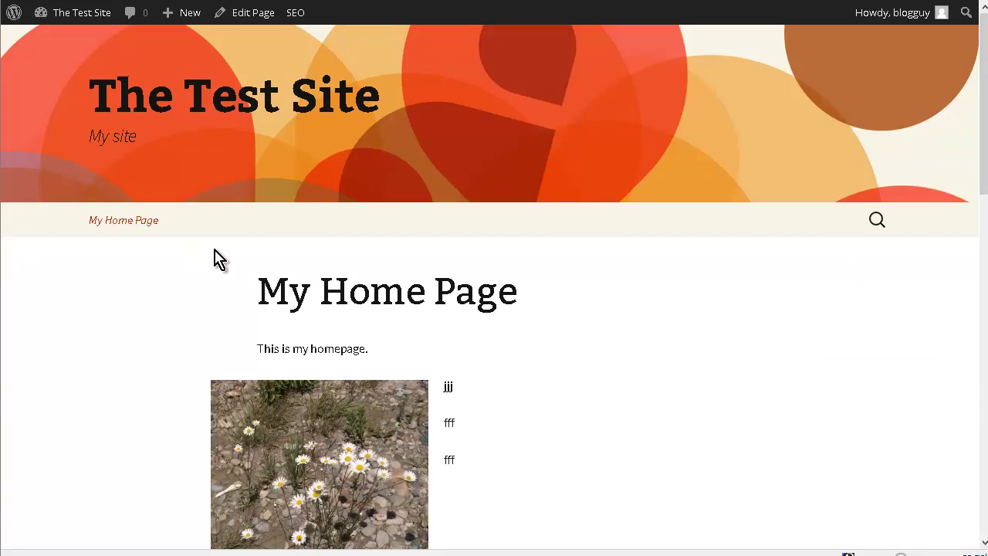
scroll(611, 282, down, 5)
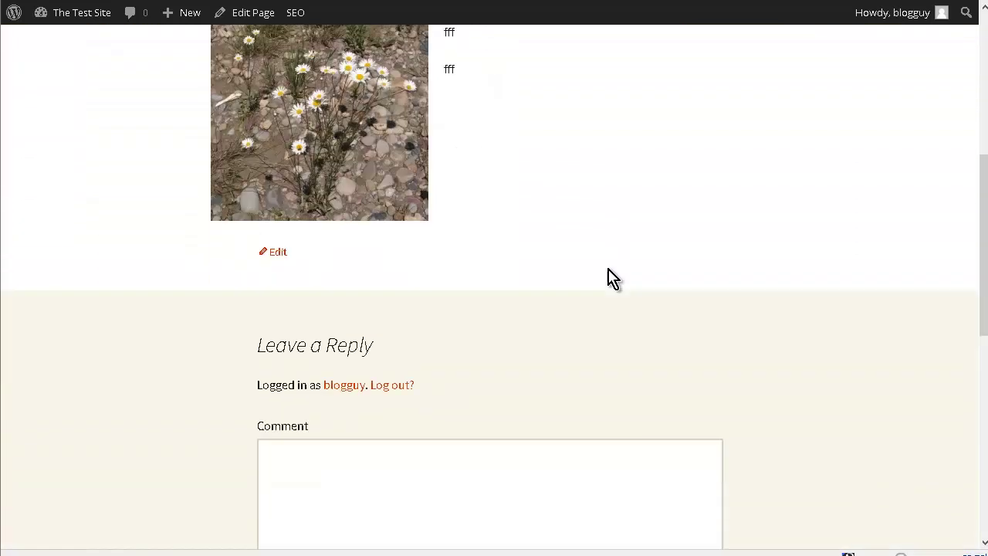
scroll(609, 276, down, 3)
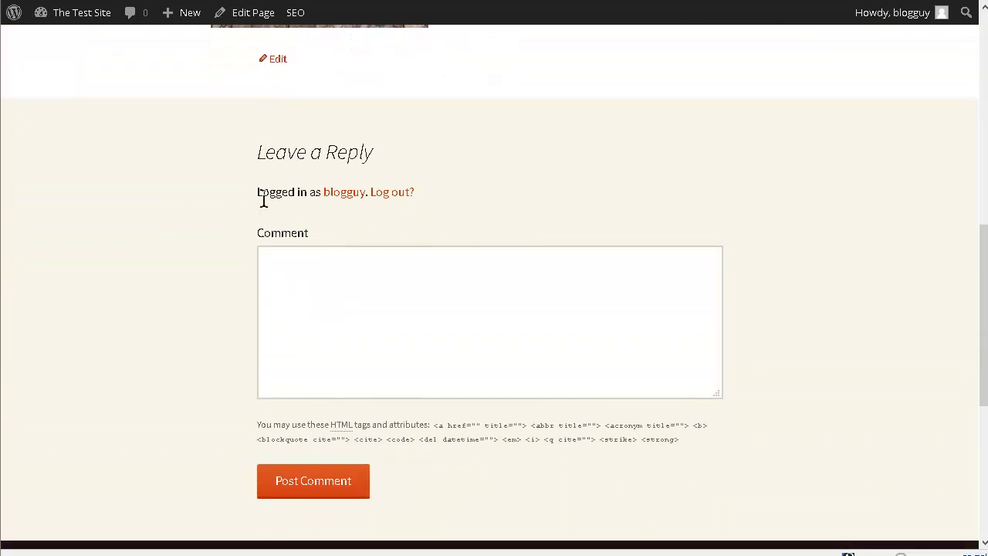
scroll(441, 222, down, 5)
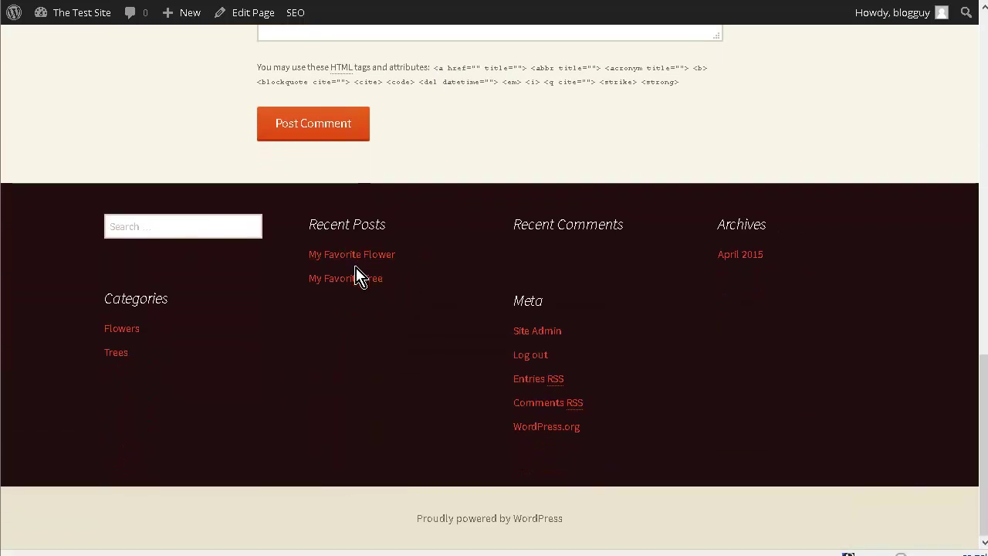
scroll(701, 326, up, 1)
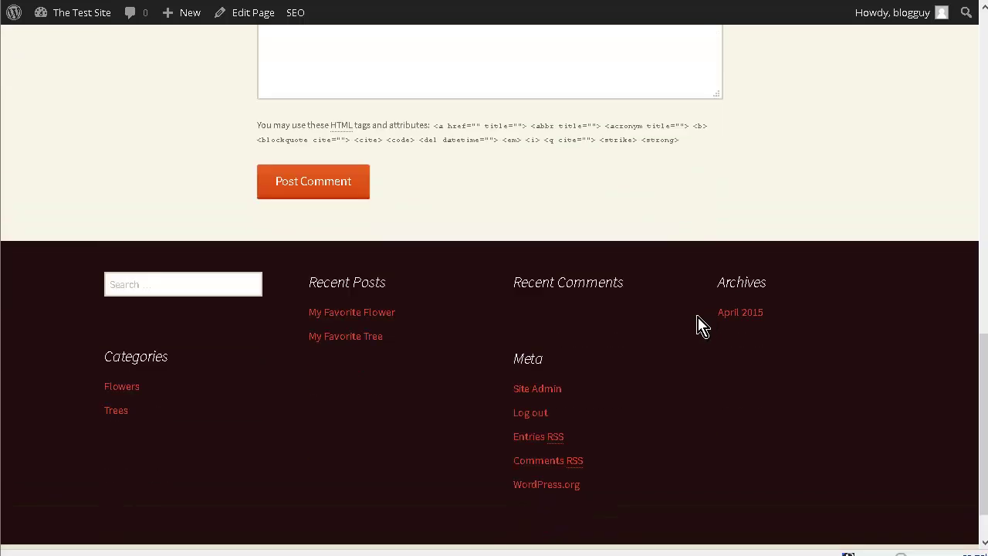
scroll(456, 377, down, 1)
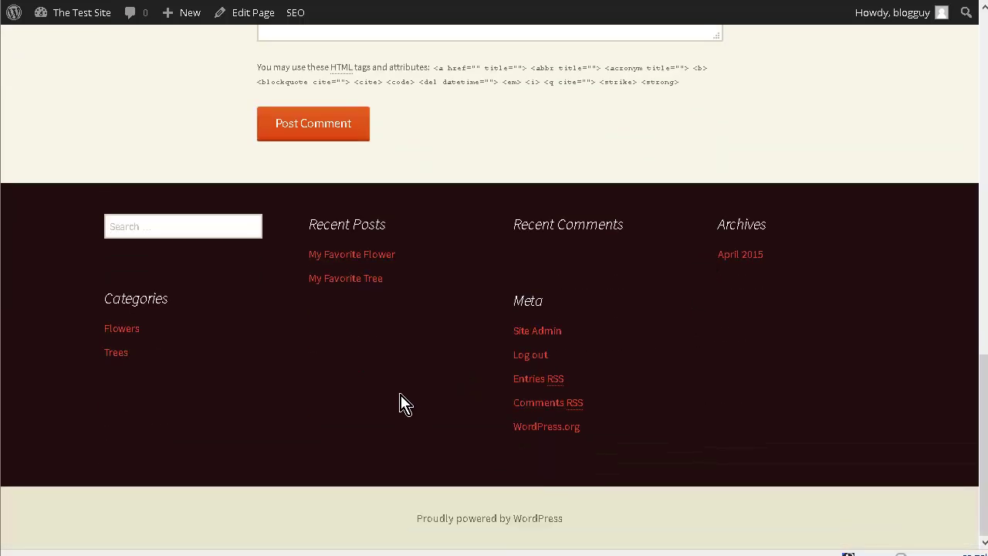
- Open the published "My Favorite Flower" post and check its category, tags and content
click(368, 261)
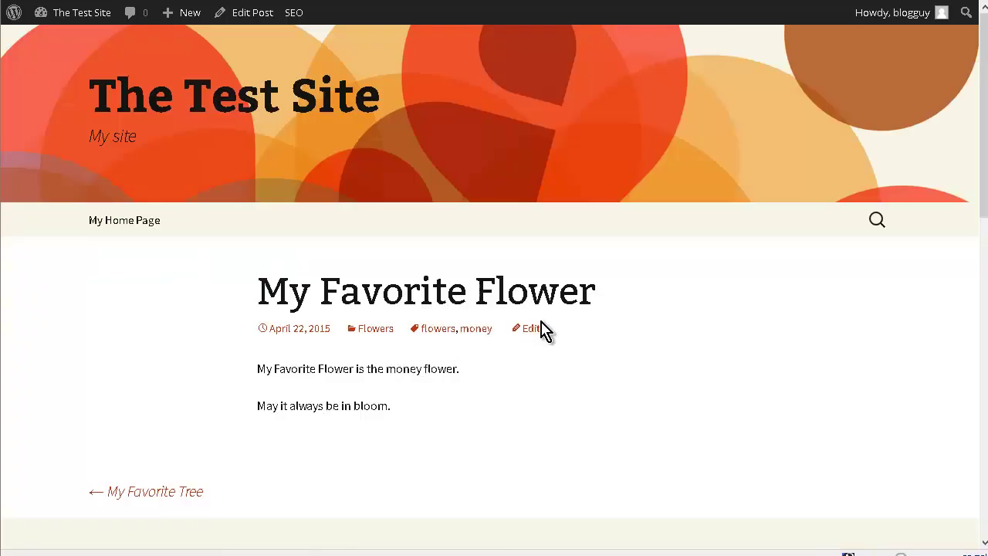
scroll(540, 332, down, 3)
scroll(544, 334, down, 1)
scroll(542, 328, down, 6)
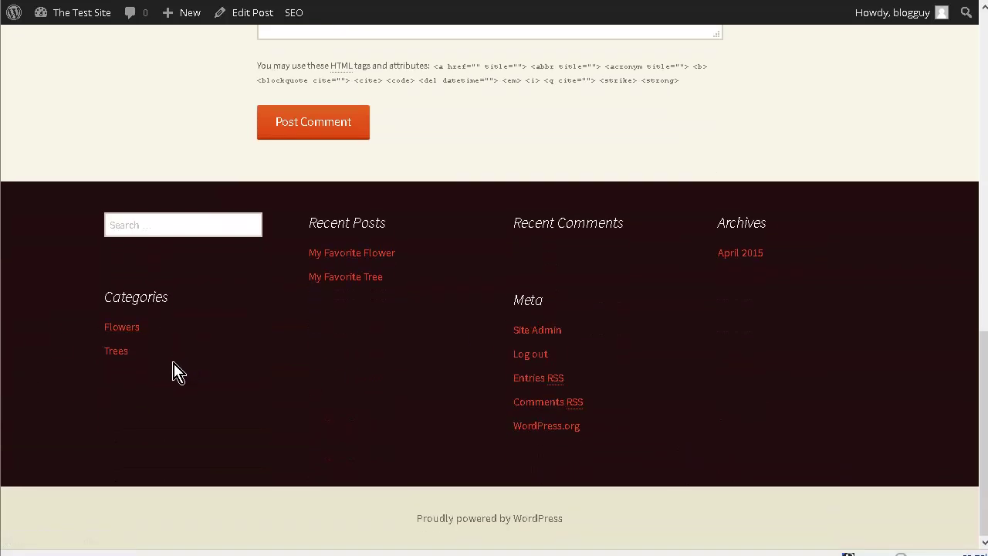
- View the Flowers category archive and check the posts it lists
click(135, 328)
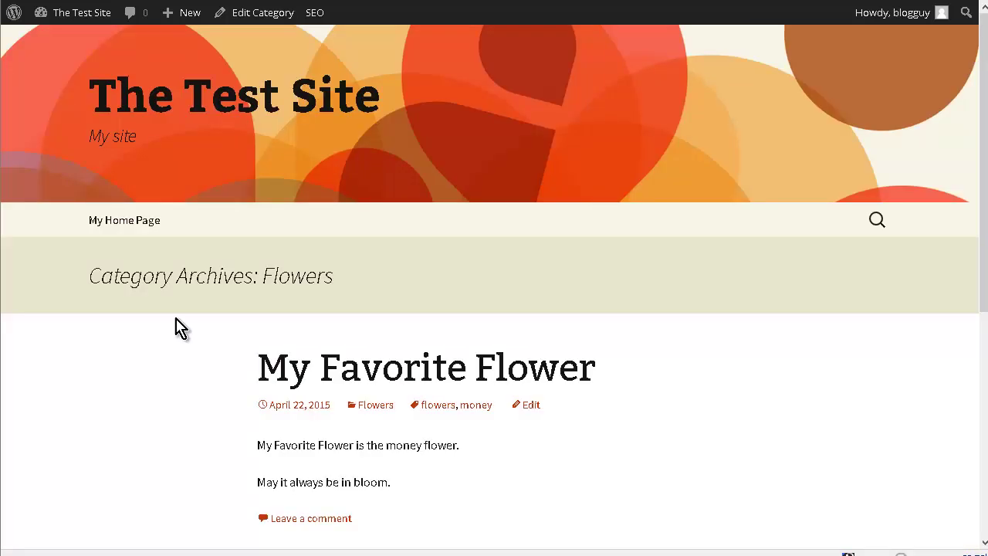
scroll(578, 280, down, 5)
scroll(581, 282, up, 3)
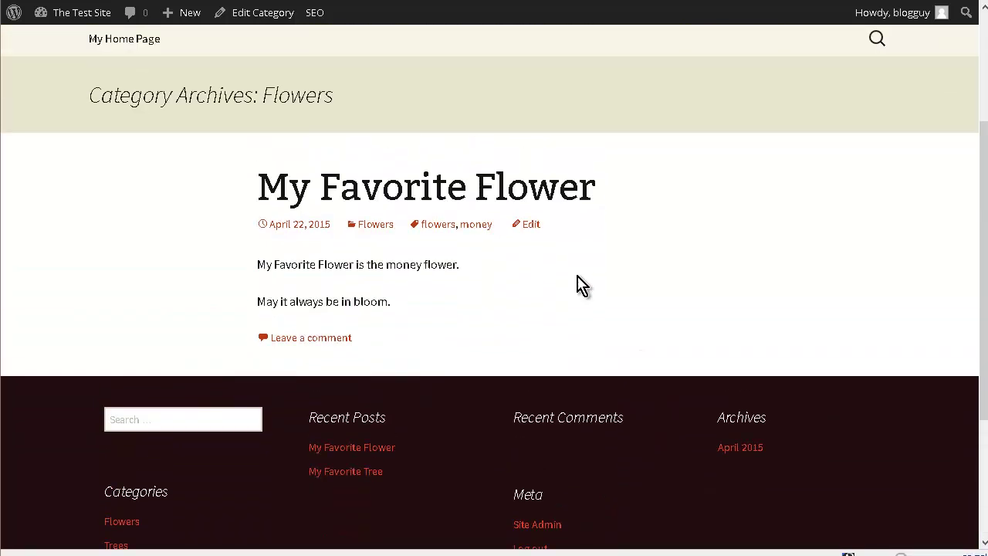
scroll(578, 282, down, 3)
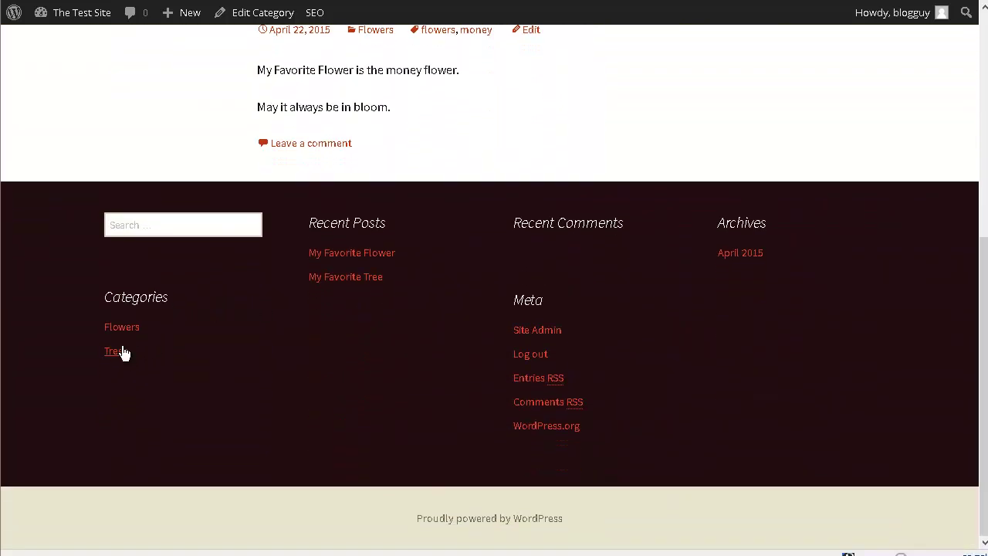
- View the Trees category archive and check the posts it lists
click(122, 353)
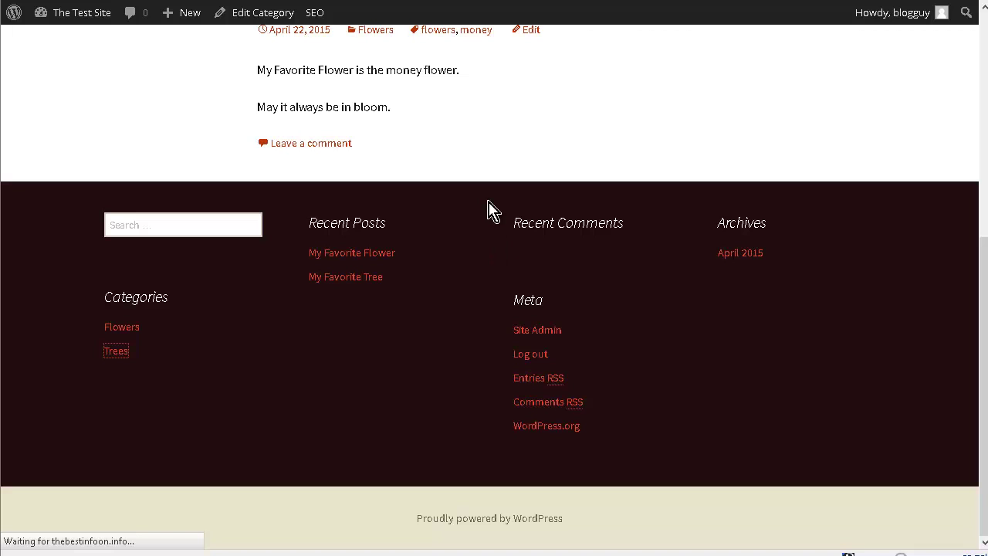
scroll(565, 198, up, 5)
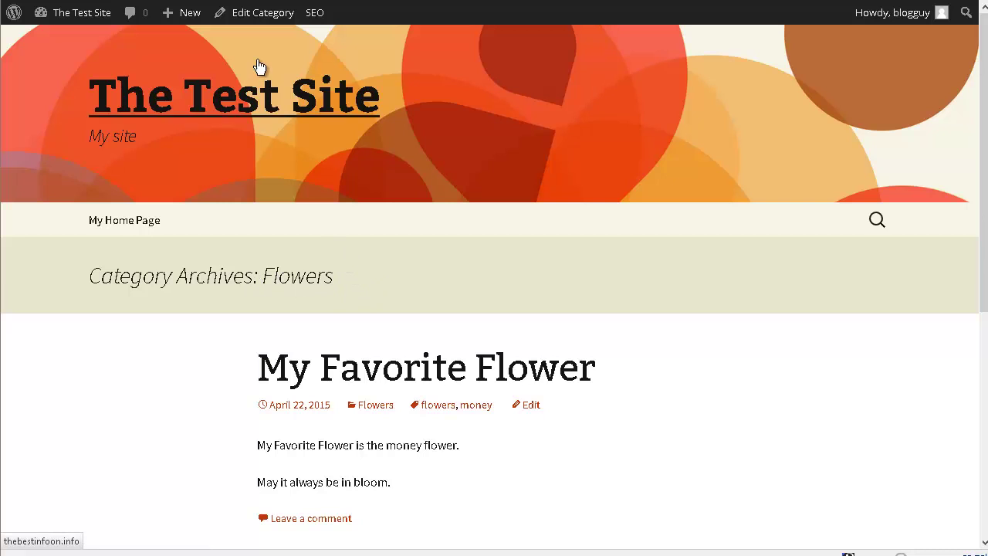
click(257, 20)
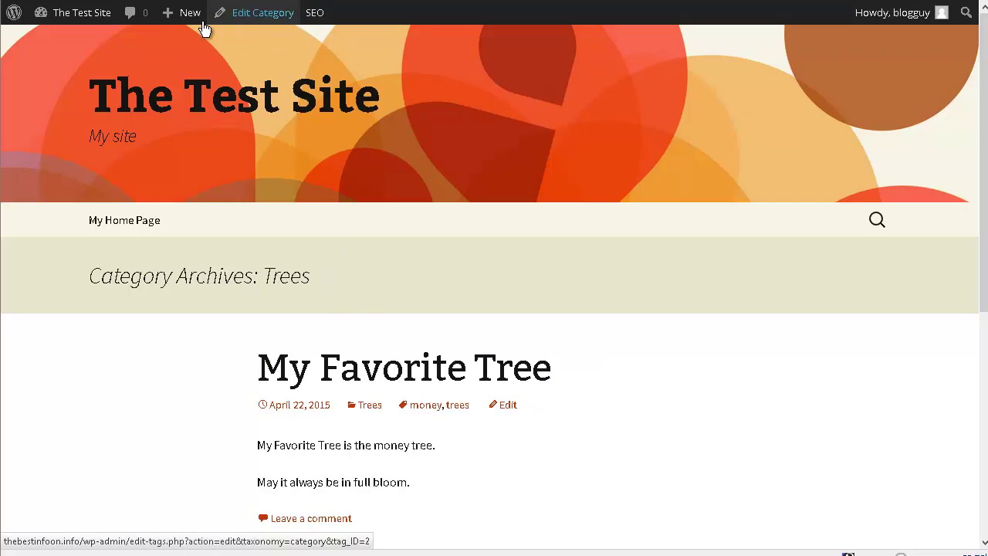
- Open the "My Favorite Tree" post for editing and enable the Discussion box in its screen options
click(371, 382)
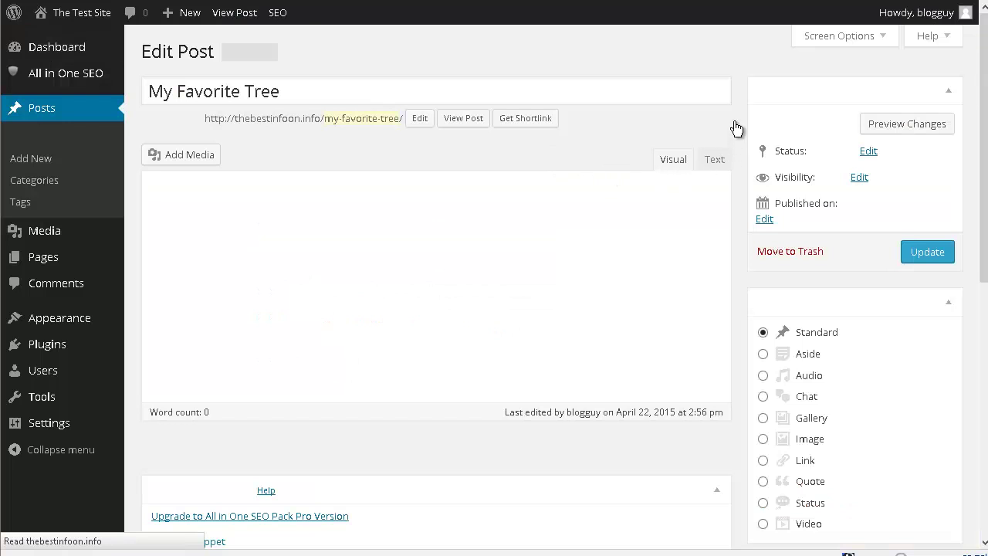
click(848, 39)
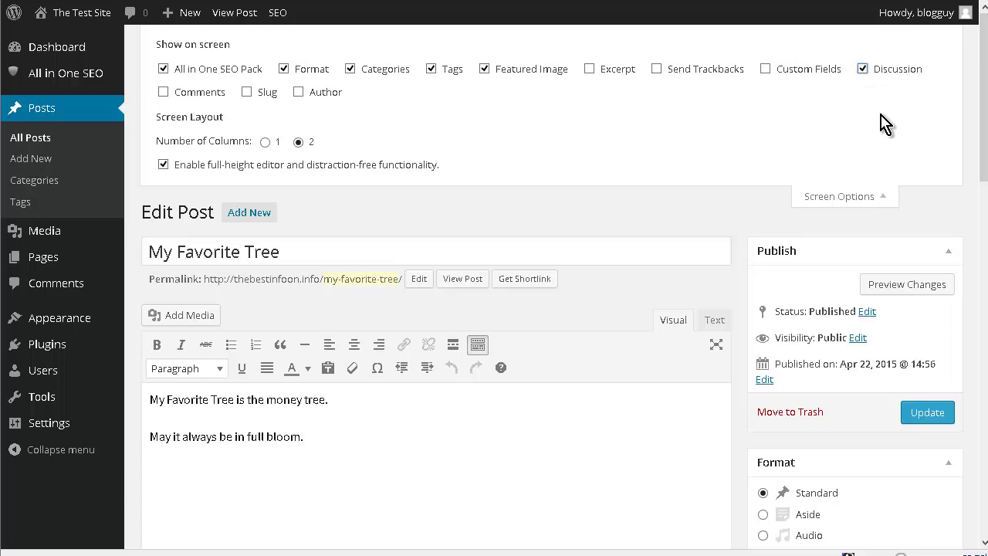
click(847, 198)
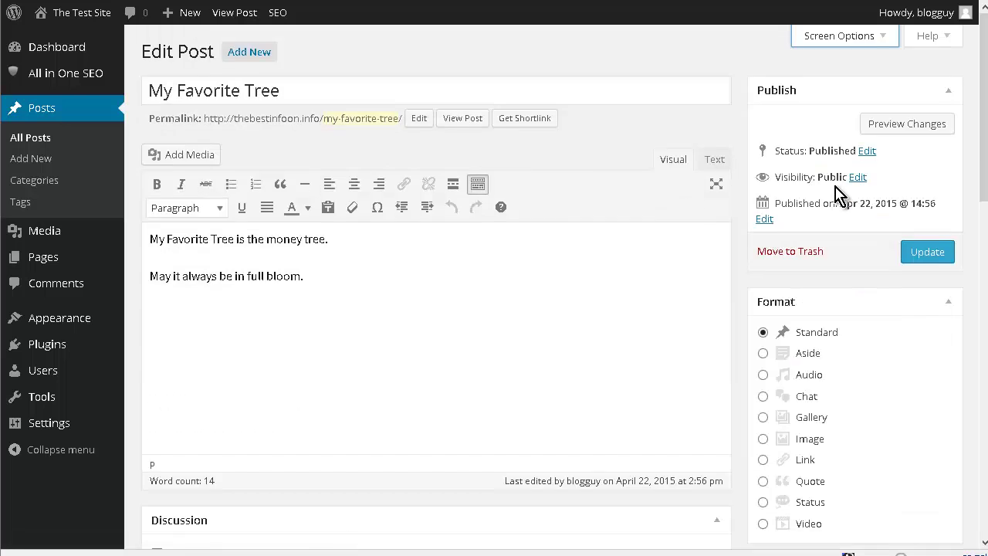
- Disallow comments, trackbacks and pingbacks on the "My Favorite Tree" post and update it
scroll(734, 155, down, 4)
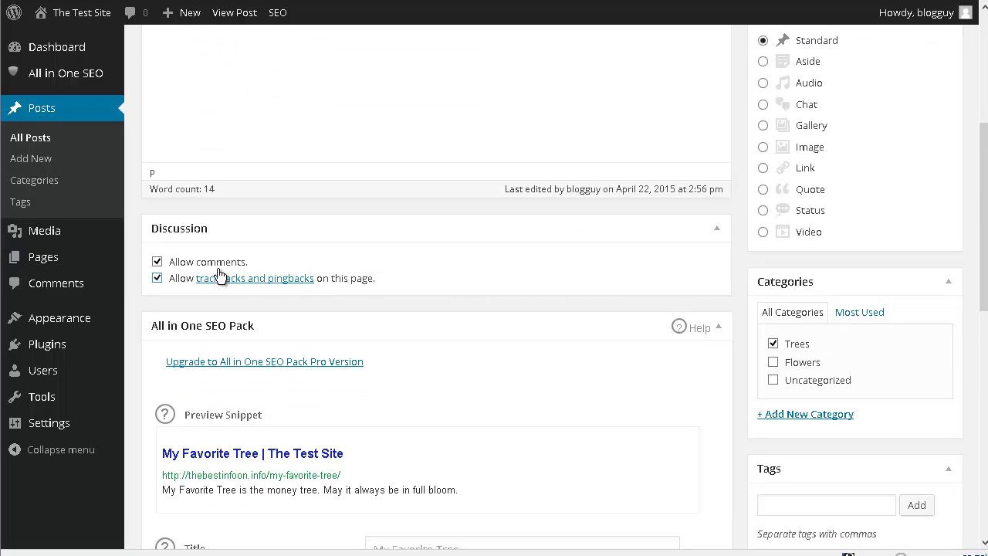
click(156, 280)
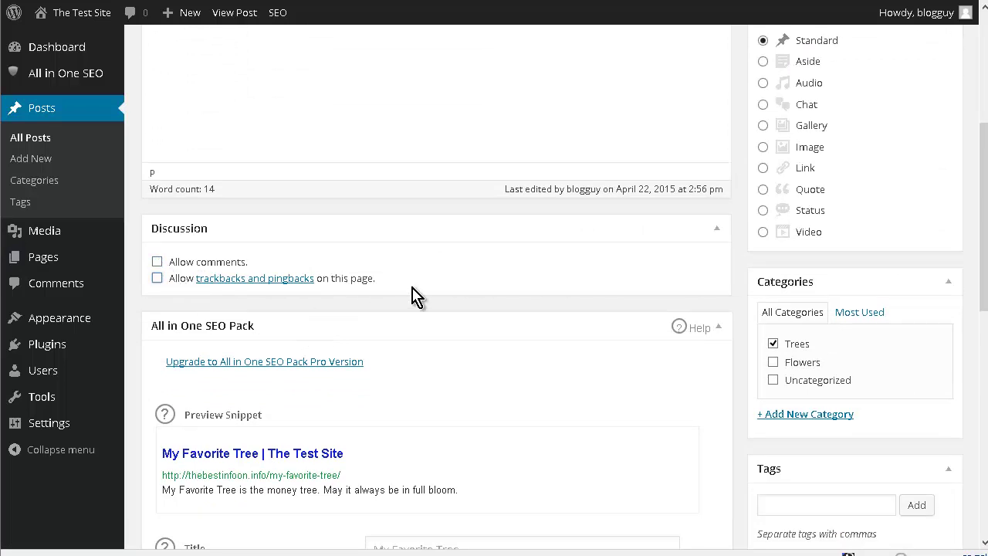
scroll(927, 293, down, 3)
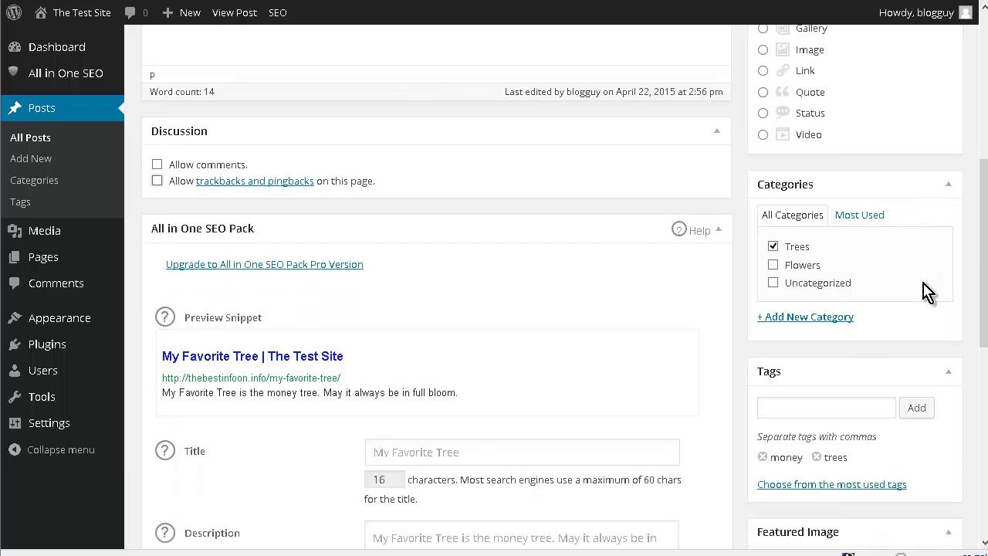
scroll(923, 282, up, 4)
scroll(930, 292, up, 3)
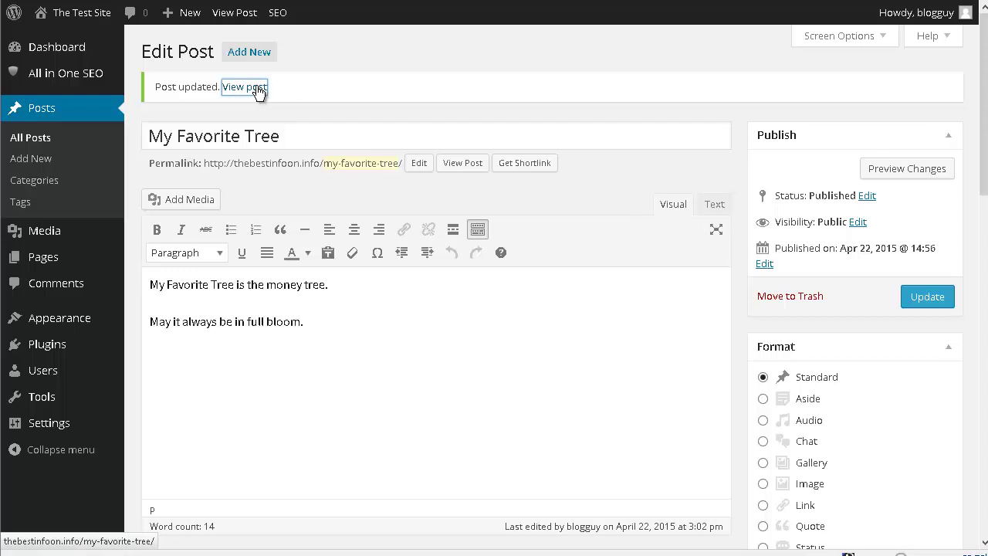
- View the updated "My Favorite Tree" post on the site to check whether it still offers a comment form
click(257, 87)
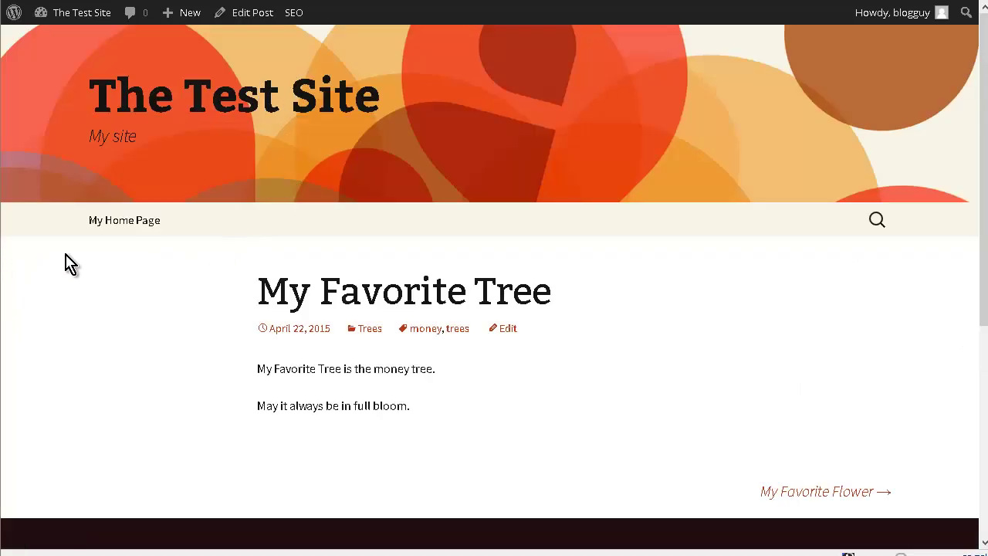
scroll(286, 326, down, 4)
scroll(305, 304, up, 4)
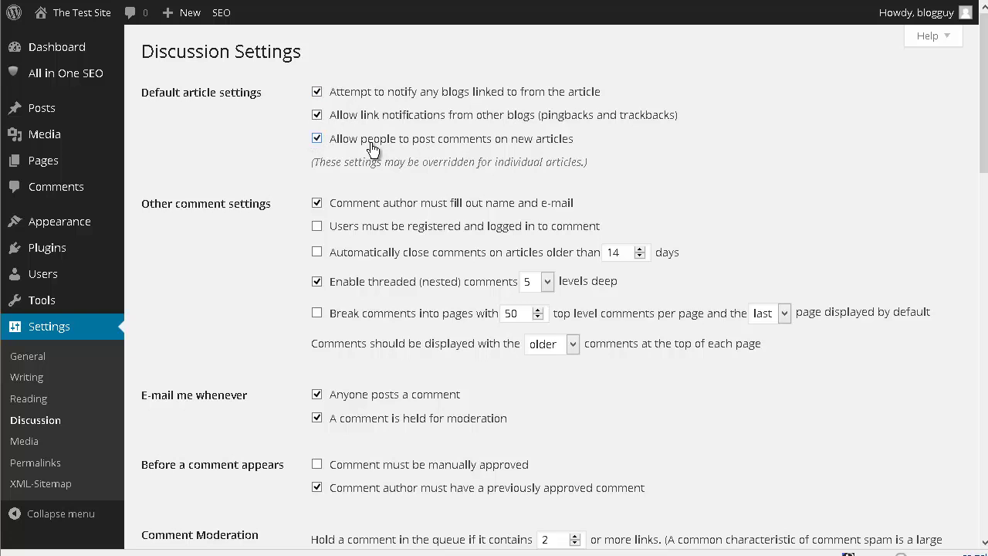
- In the Discussion settings, disable notifying linked blogs, link notifications from other blogs, and comments on new articles, and save
click(323, 97)
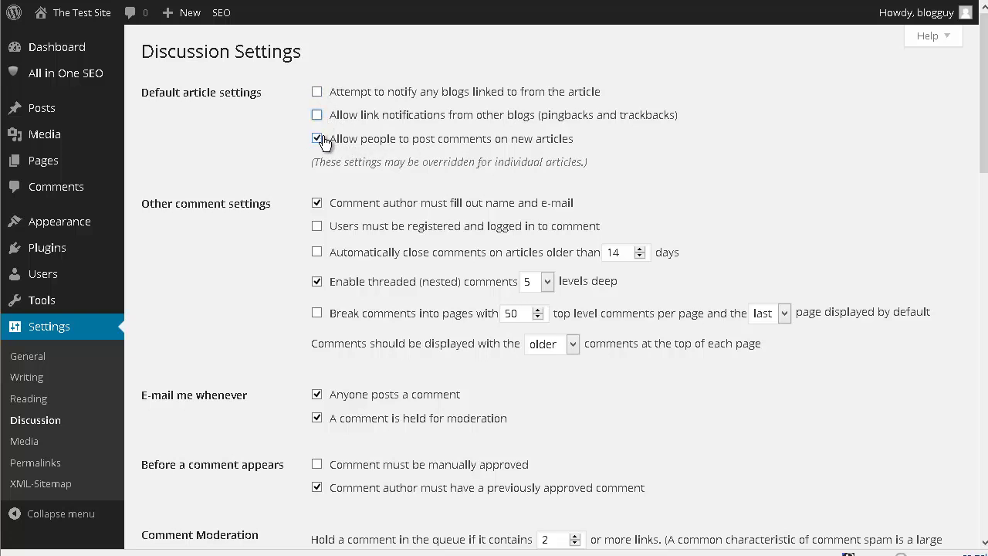
click(317, 139)
scroll(290, 139, down, 13)
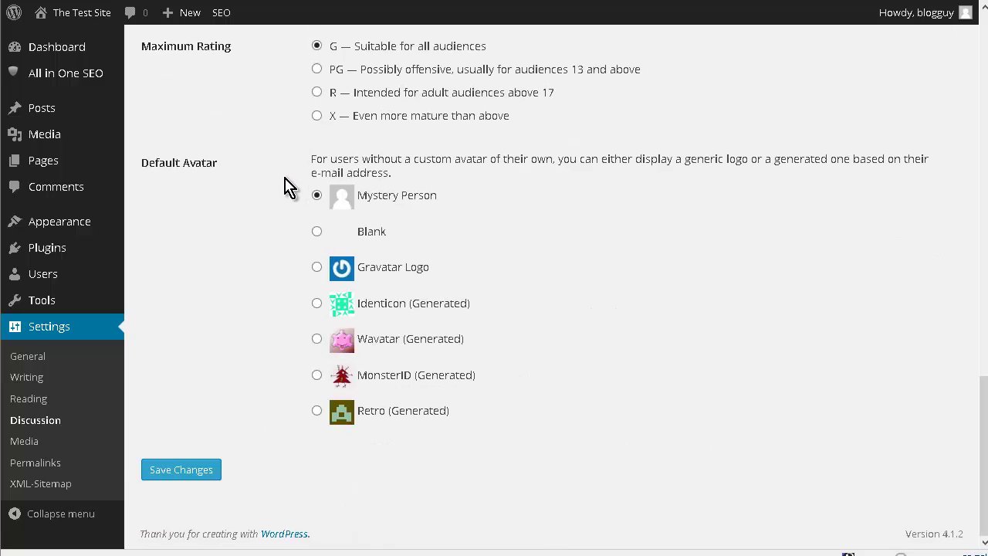
click(196, 471)
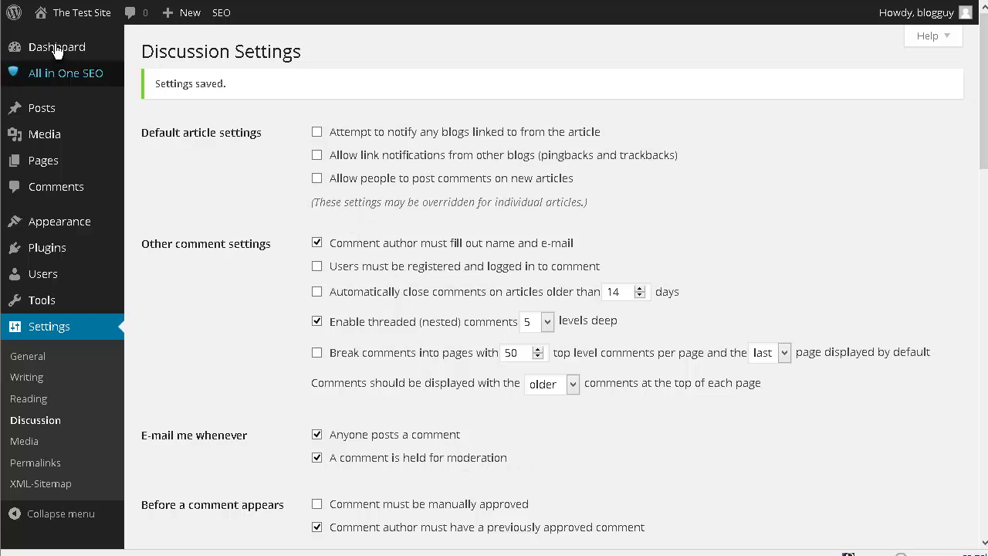
- View the site's front page to check what it displays
mouse_move(64, 17)
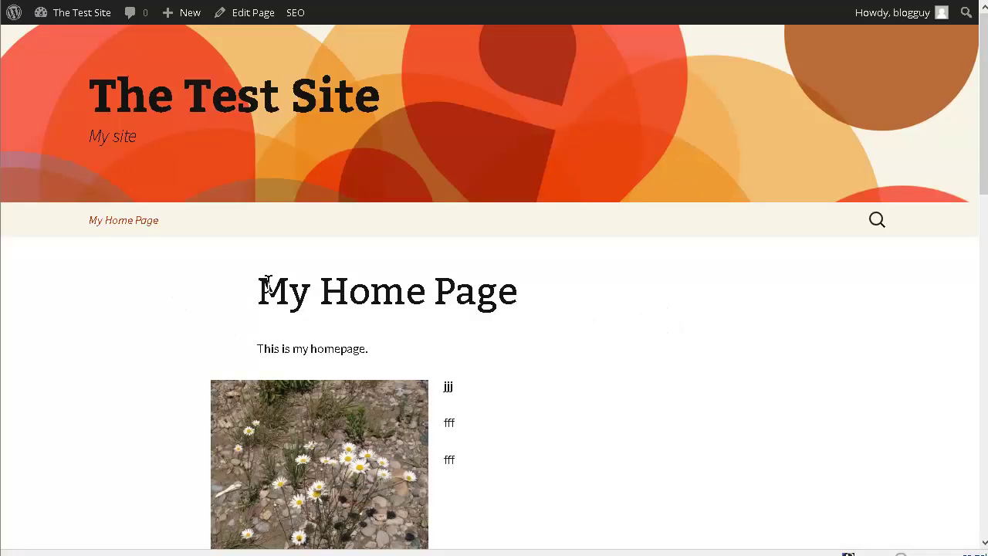
scroll(656, 317, down, 3)
scroll(641, 322, up, 3)
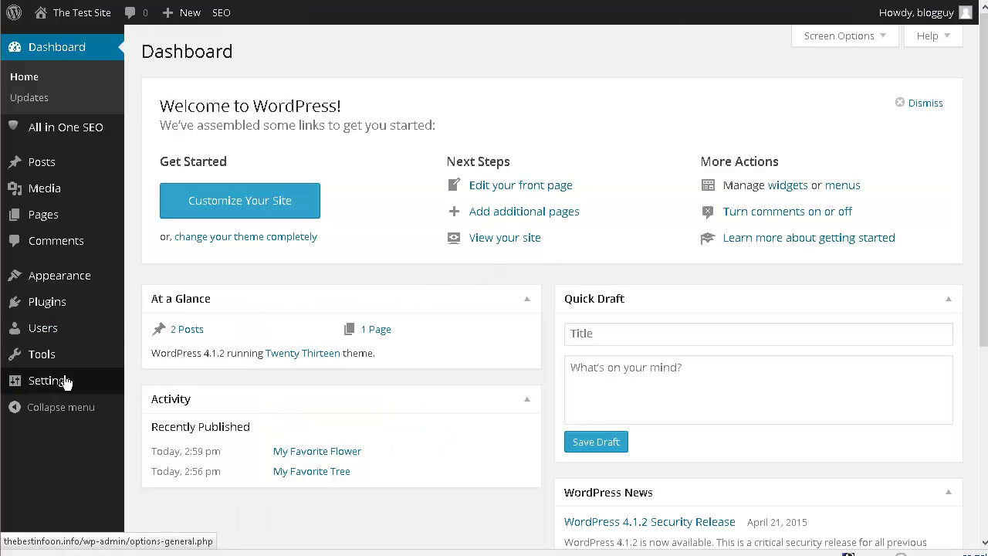
- In the Reading settings, set the front page to display the latest posts and save the change
mouse_move(86, 387)
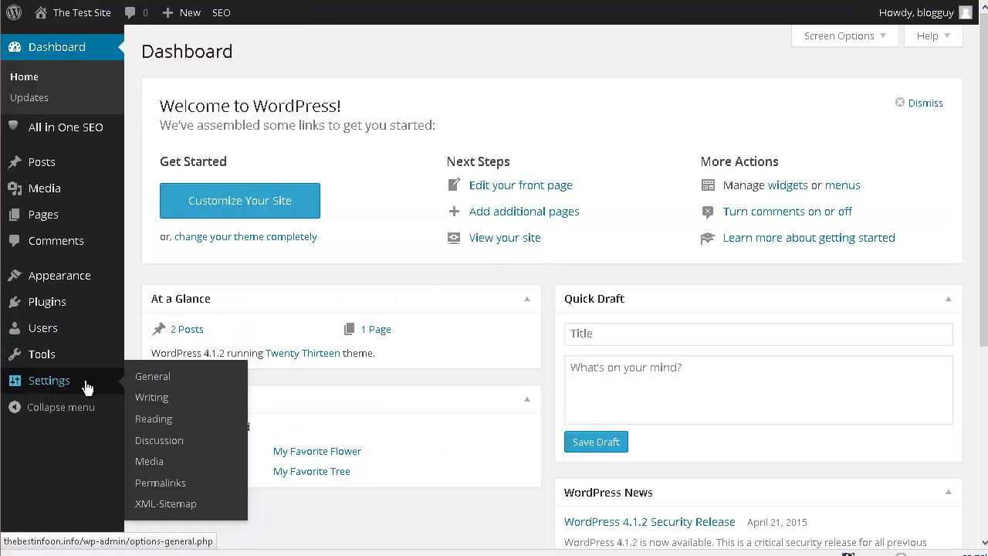
click(169, 420)
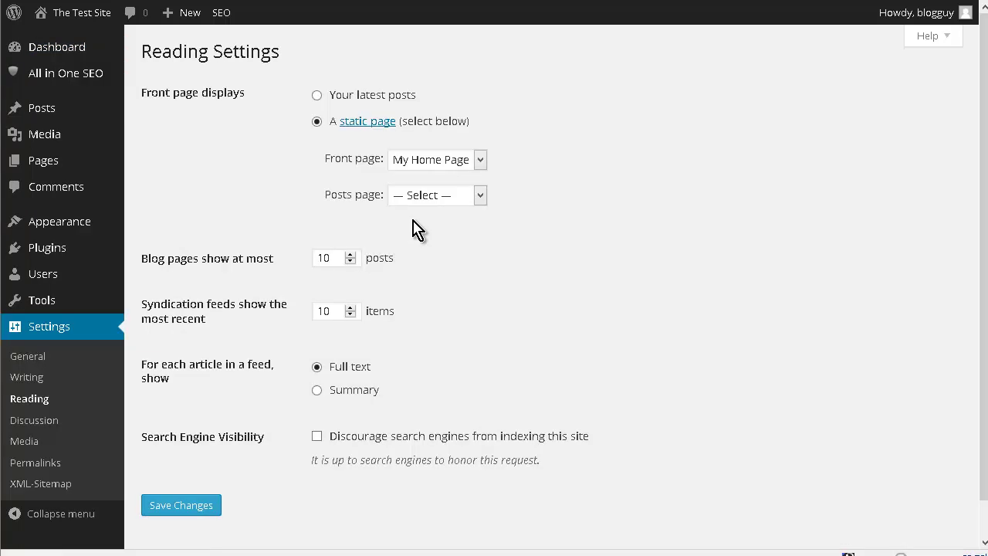
click(317, 96)
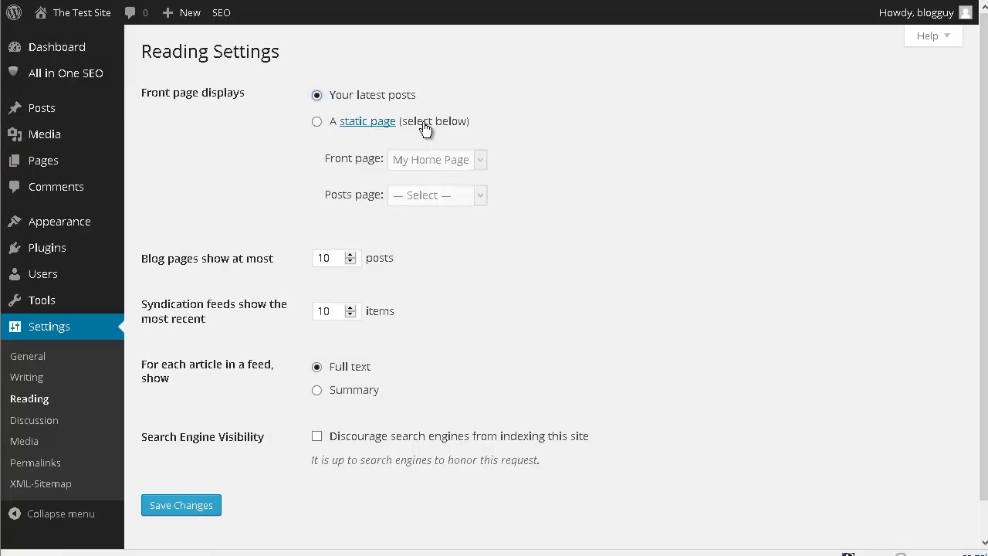
click(177, 505)
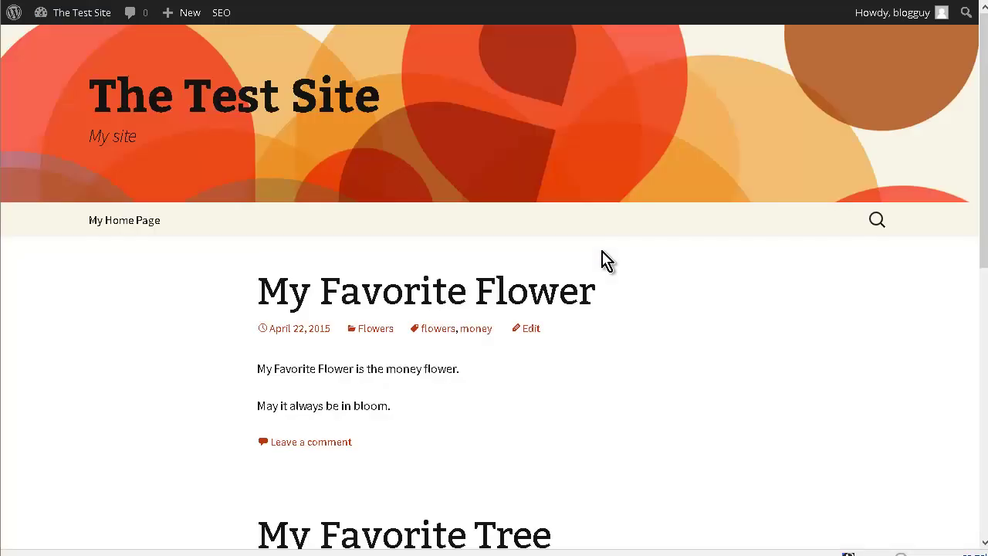
- Look through the posts on the site's front page, and view the My Home Page page
scroll(609, 264, down, 5)
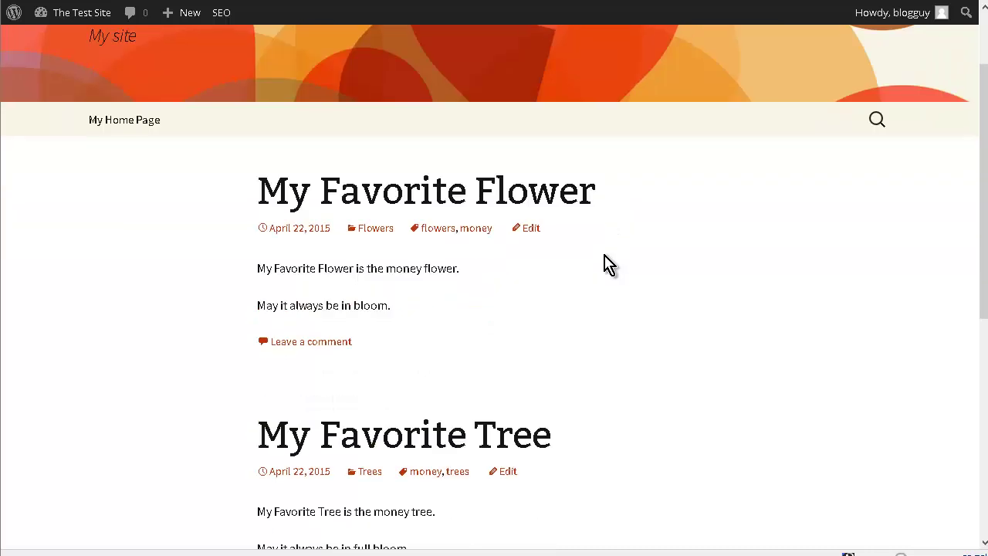
scroll(608, 265, down, 2)
scroll(605, 258, up, 7)
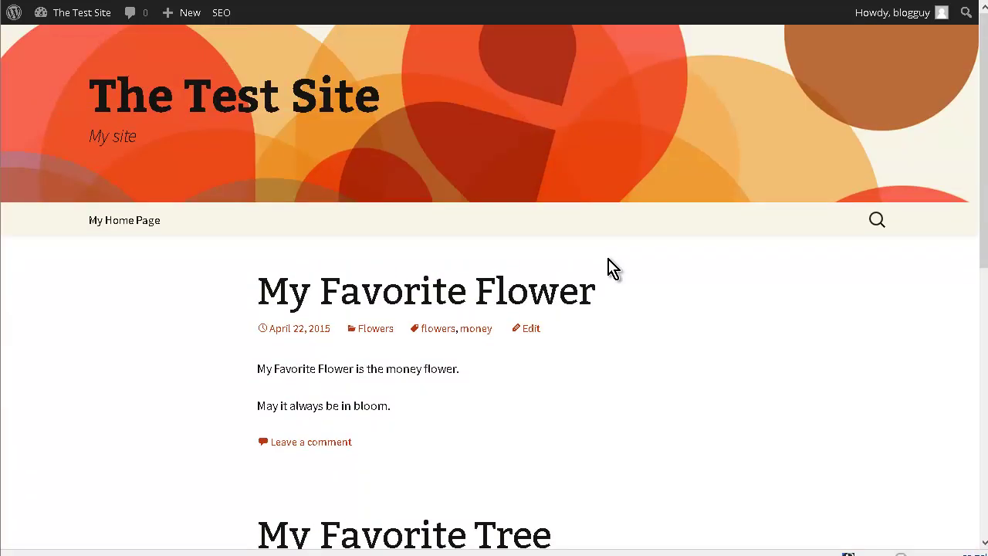
click(117, 233)
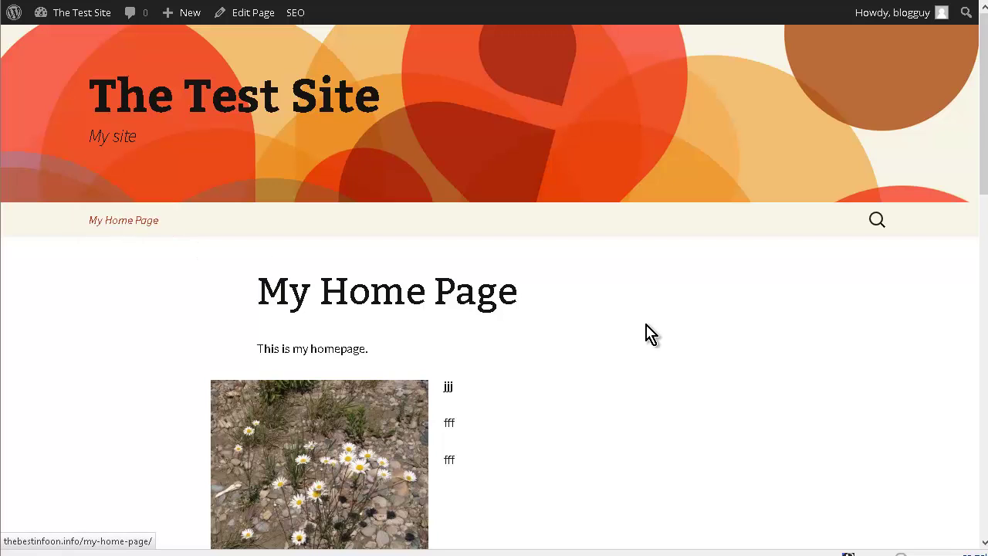
scroll(649, 333, down, 2)
scroll(649, 334, up, 2)
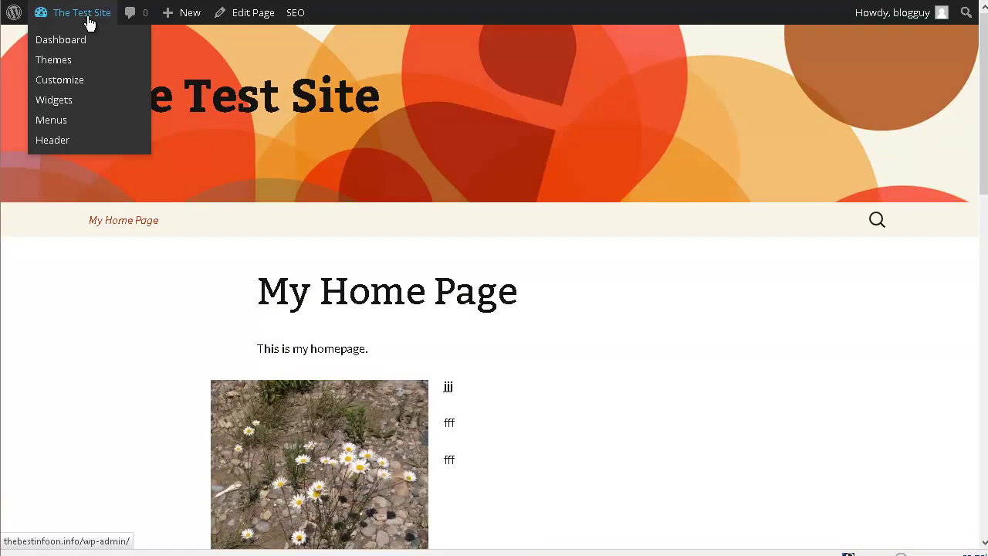
- Open the widget management page and move the Recent Posts widget from the Main Widget Area to the Secondary Widget Area
click(56, 100)
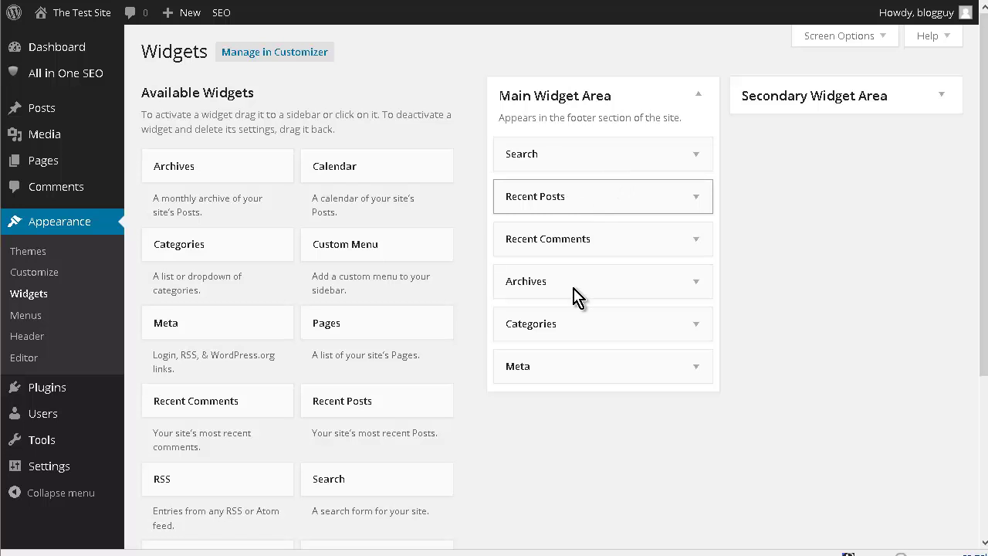
drag(542, 201, 888, 108)
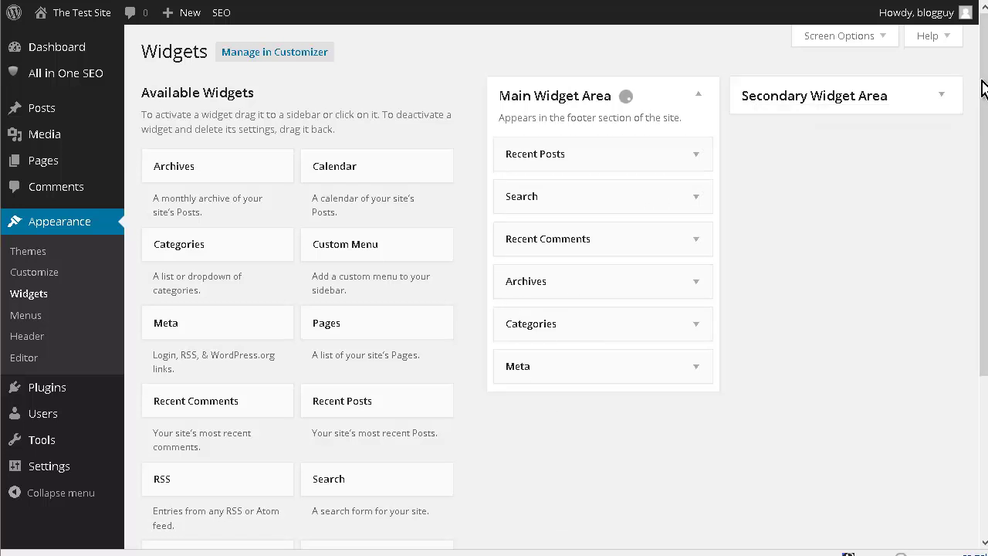
click(943, 99)
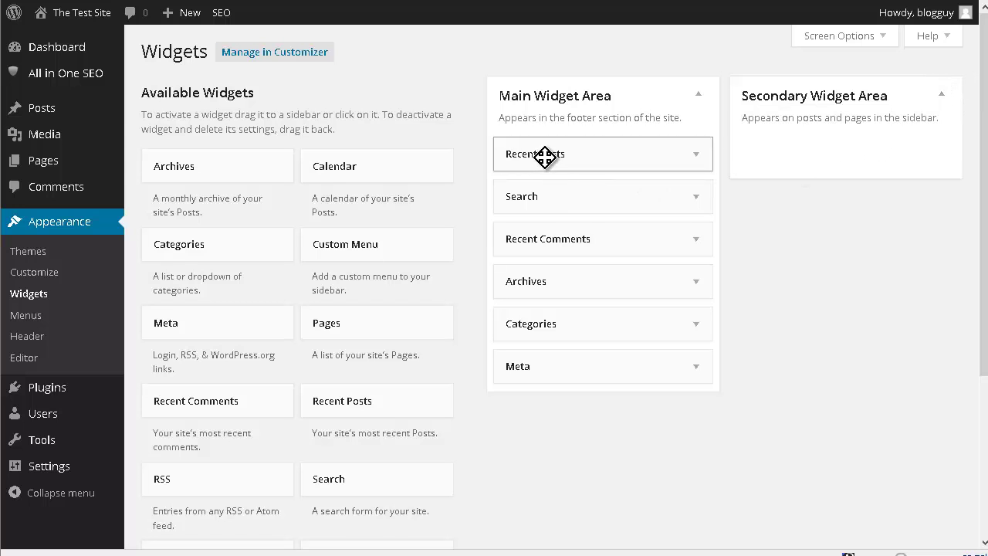
drag(545, 154, 780, 148)
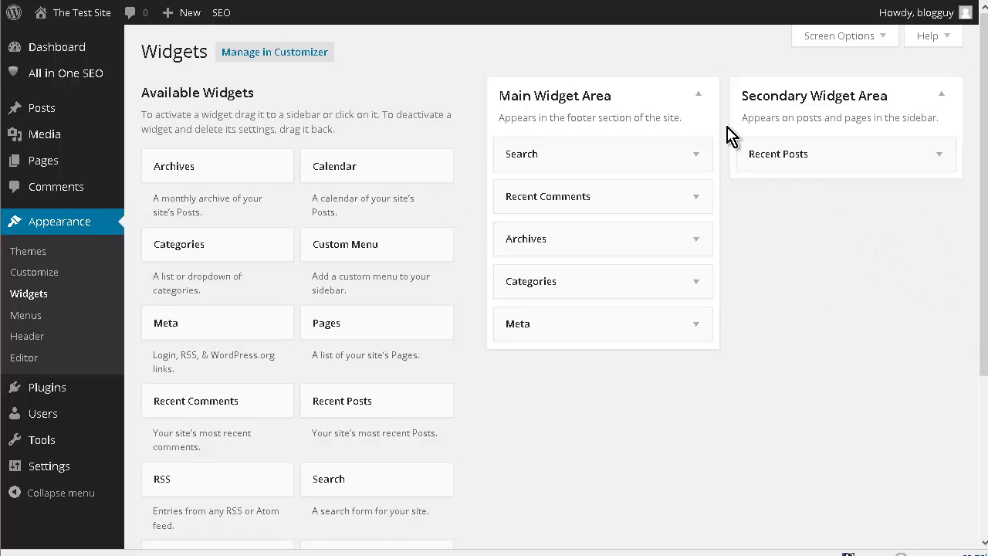
- Visit the site to check how the Recent Posts widget appears beside the posts
mouse_move(93, 14)
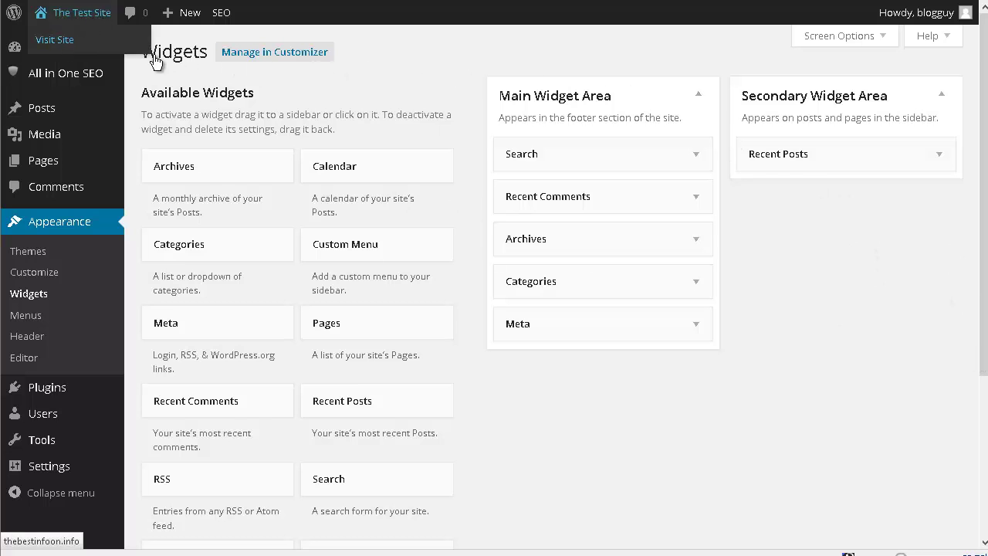
click(54, 39)
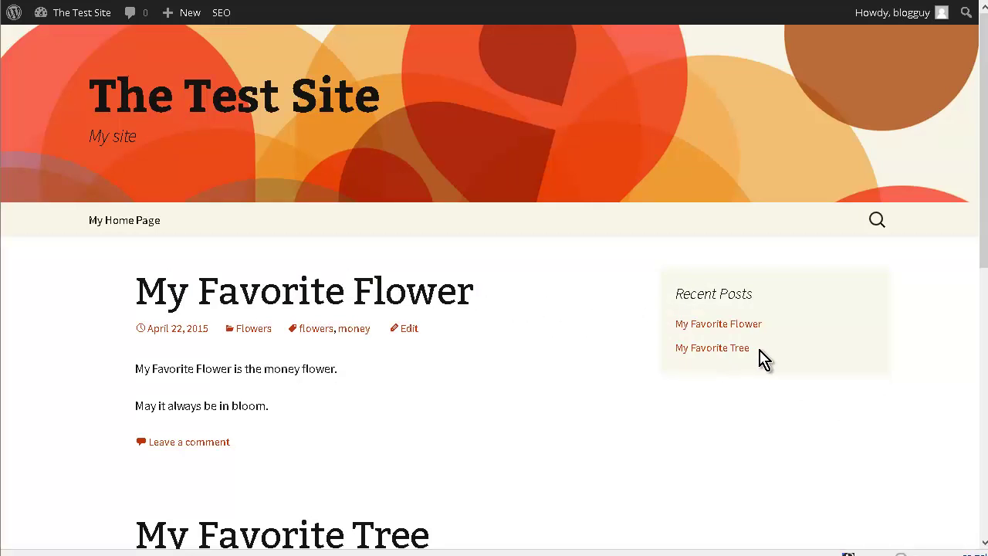
scroll(770, 359, down, 2)
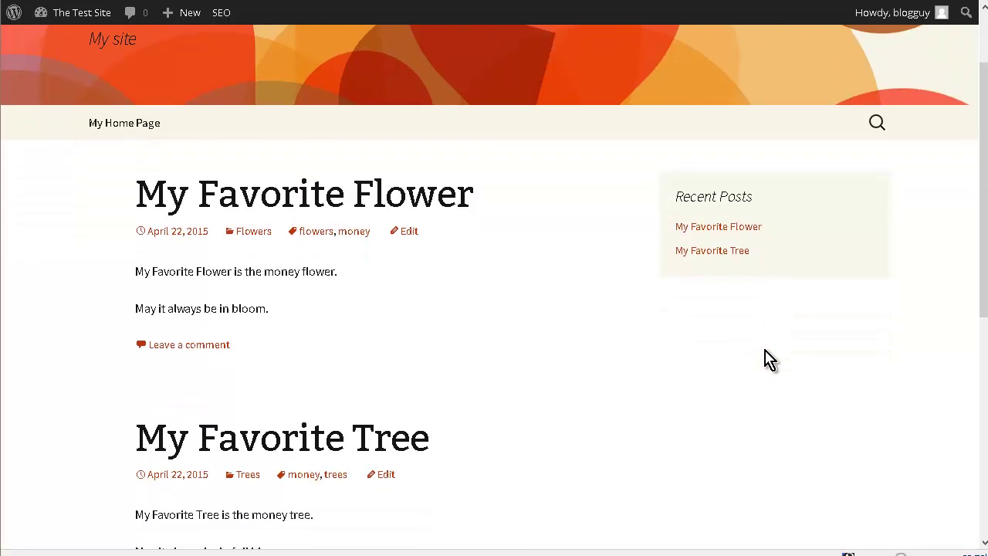
scroll(770, 359, down, 5)
scroll(769, 359, up, 8)
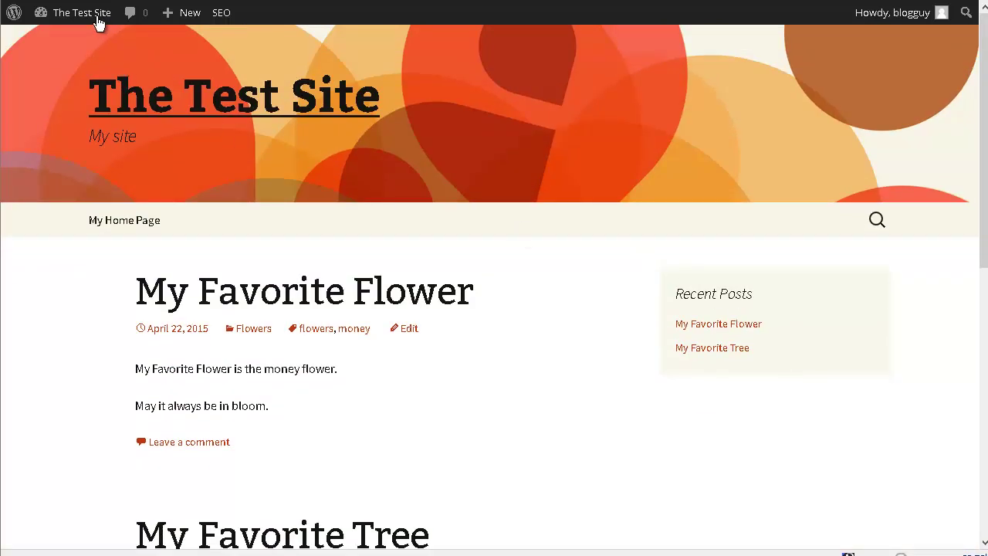
- Back in the widget management page, move the Search widget to the Secondary Widget Area and place it above Recent Posts
mouse_move(96, 17)
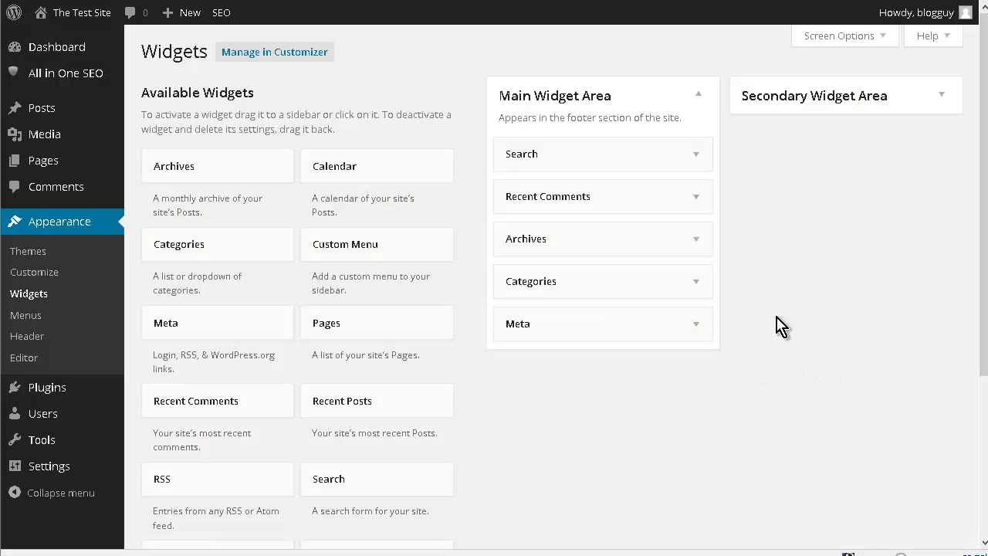
click(525, 157)
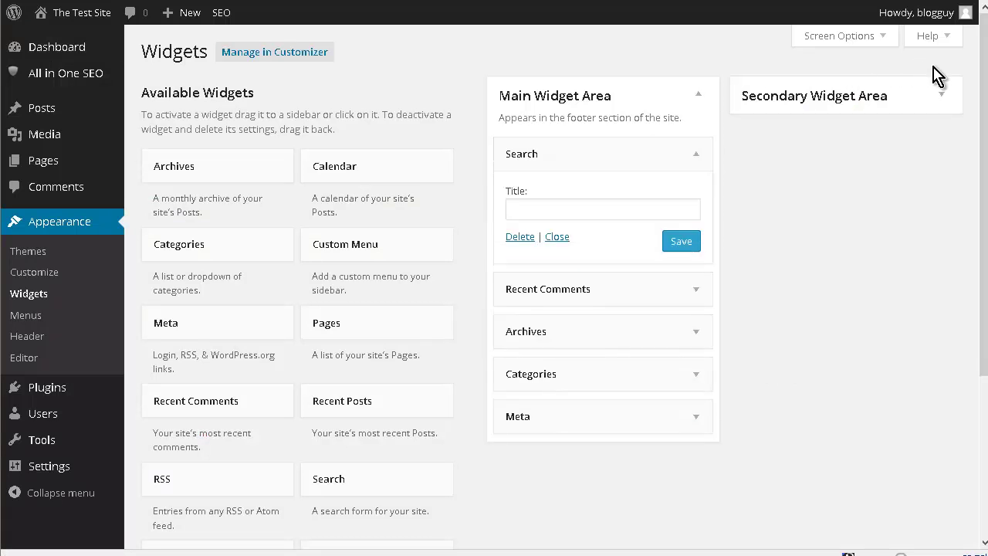
click(943, 97)
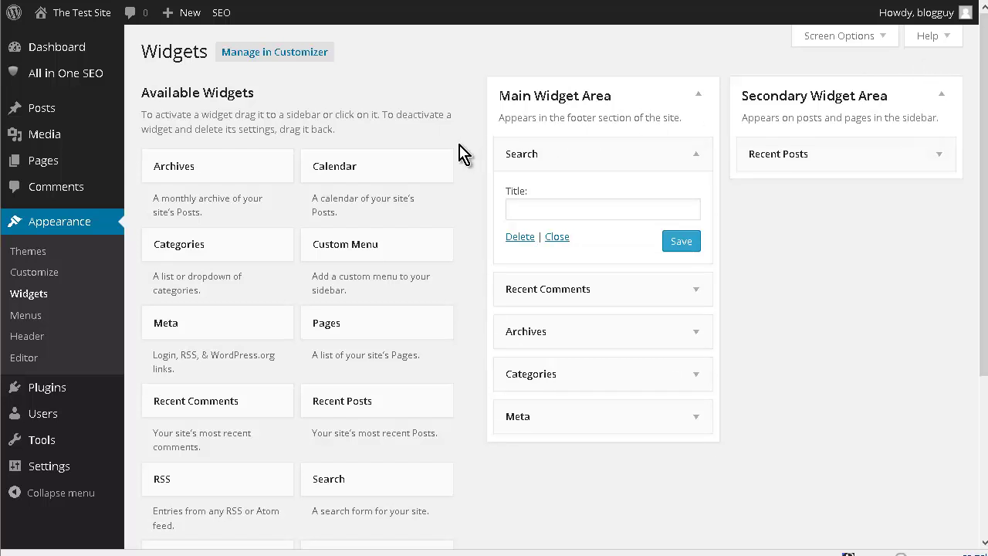
click(562, 152)
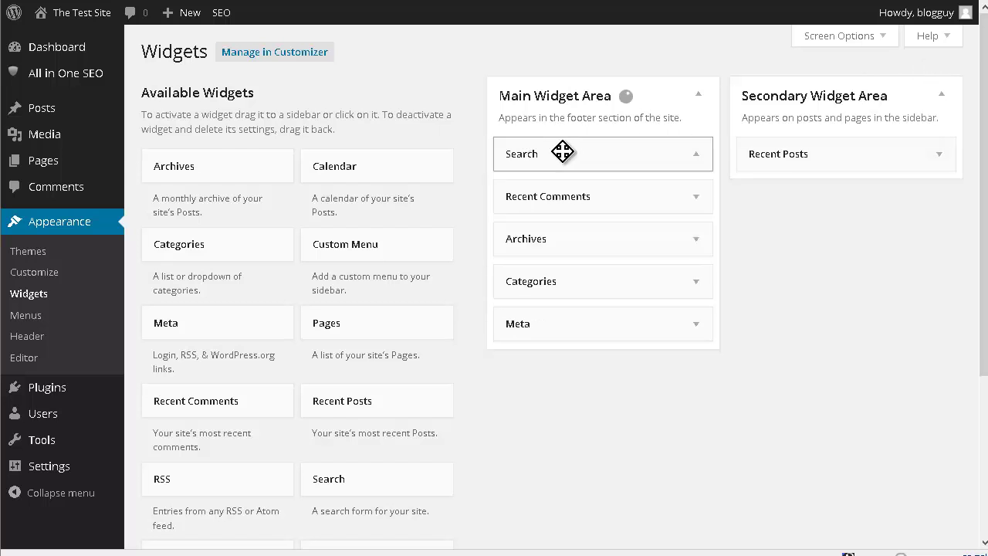
drag(562, 152, 954, 189)
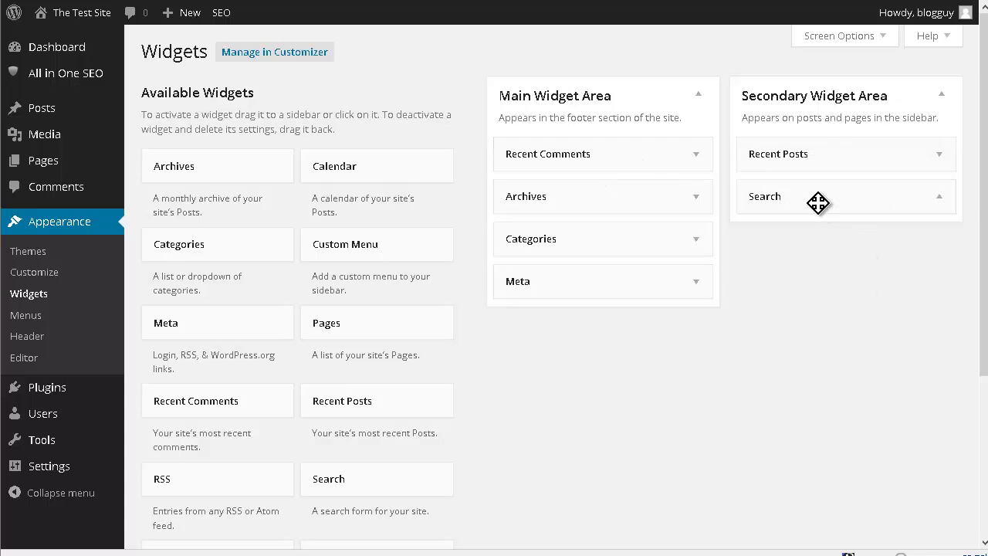
drag(803, 199, 845, 201)
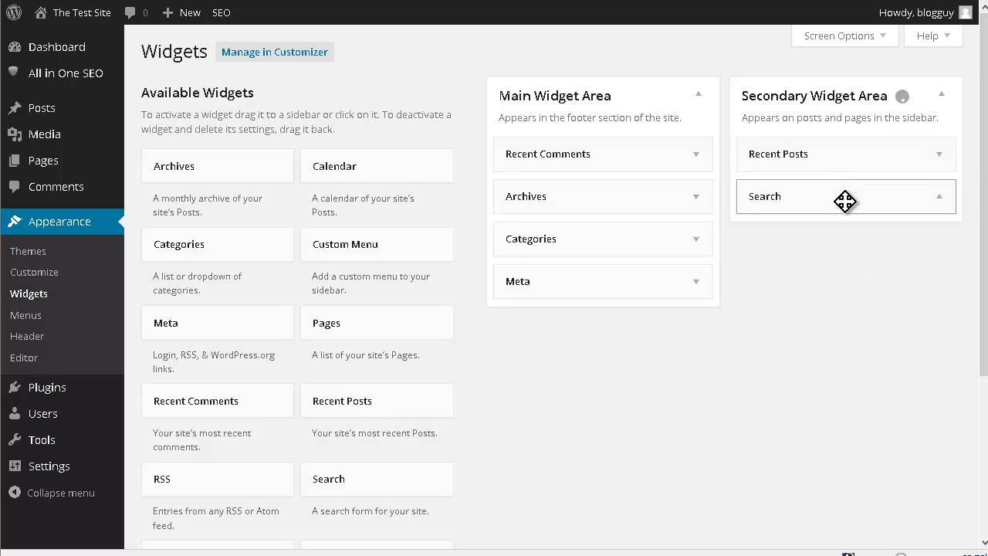
drag(821, 165, 819, 211)
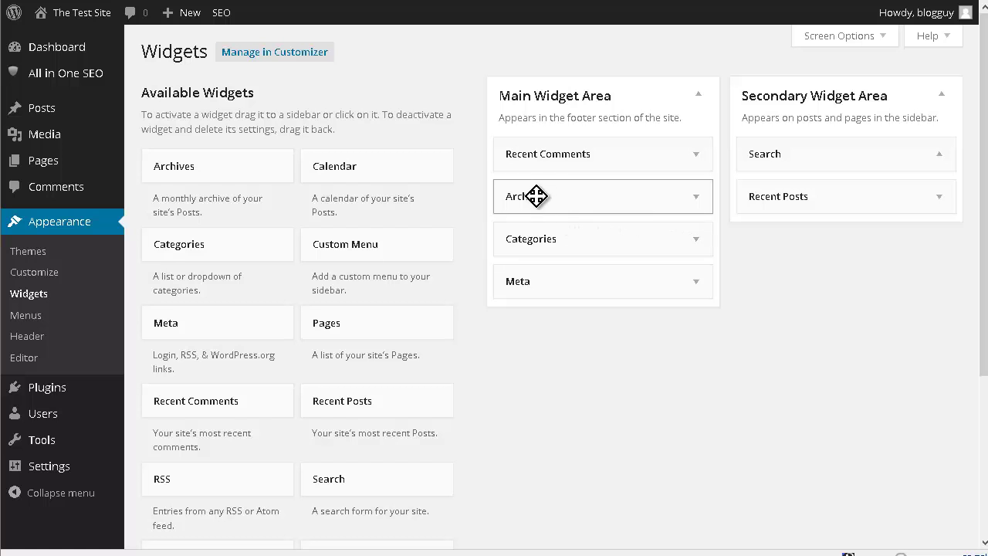
- Move Archives, Categories and Recent Comments below Recent Posts in the Secondary Widget Area, and remove Meta from the Main Widget Area
drag(640, 199, 798, 233)
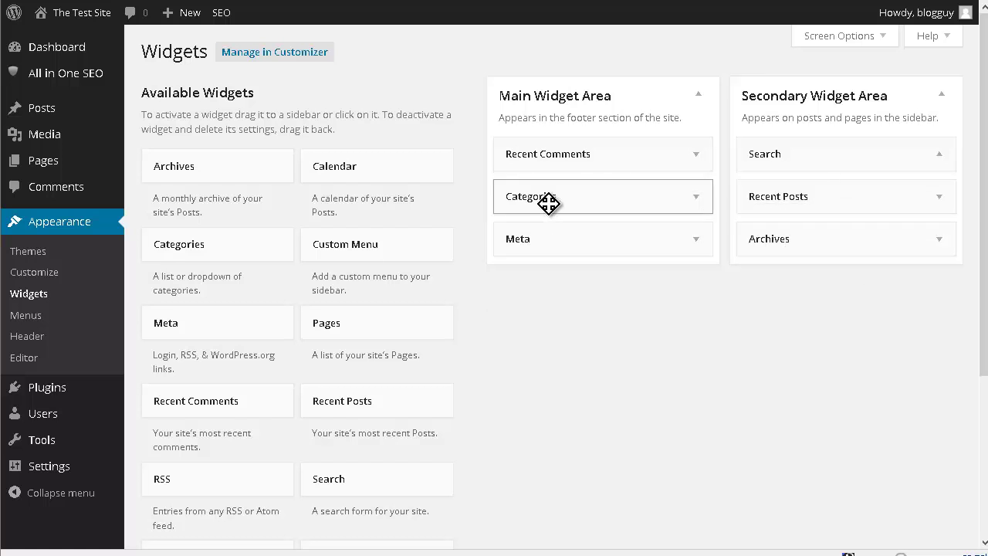
drag(548, 203, 896, 274)
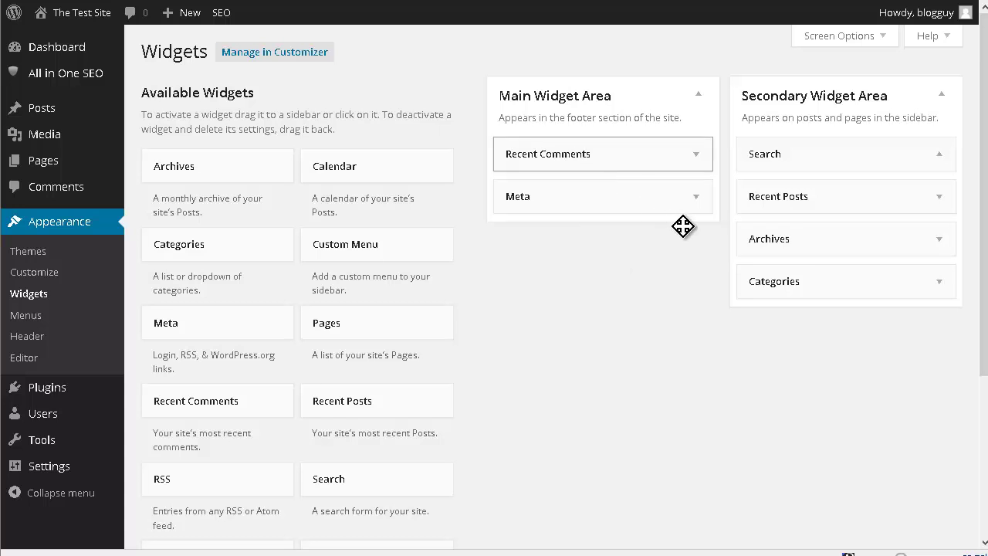
drag(683, 225, 654, 209)
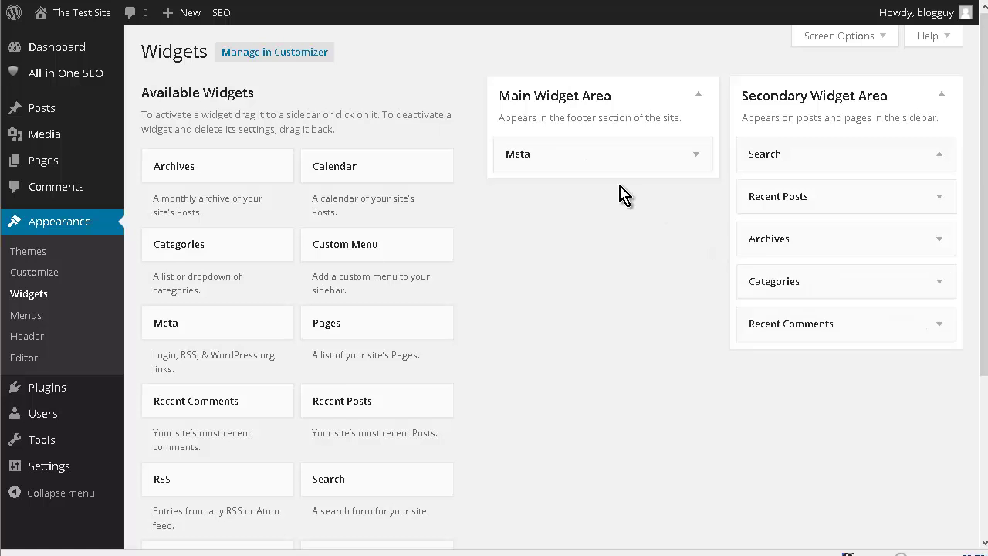
drag(585, 157, 290, 282)
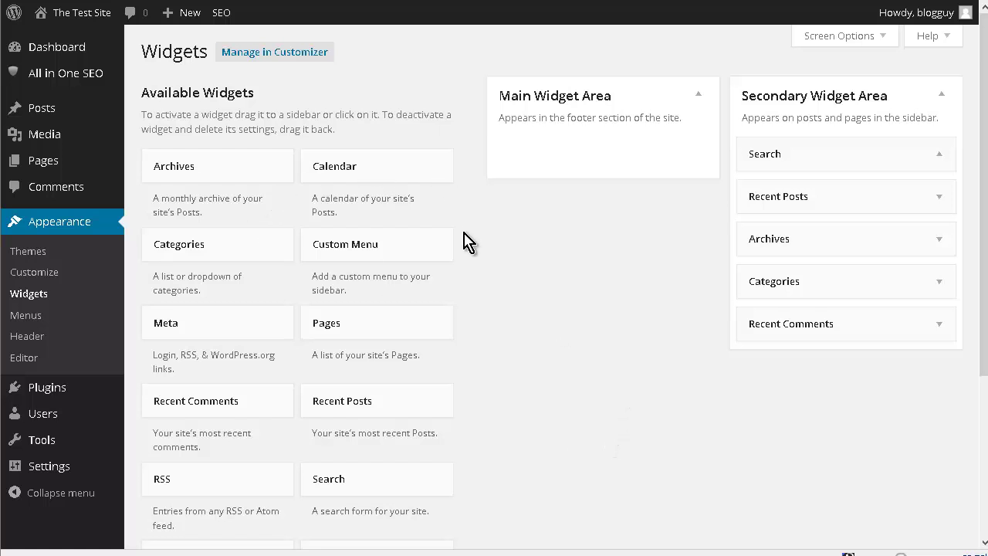
- Add a Tag Cloud widget below Recent Comments in the Secondary Widget Area
scroll(466, 239, down, 3)
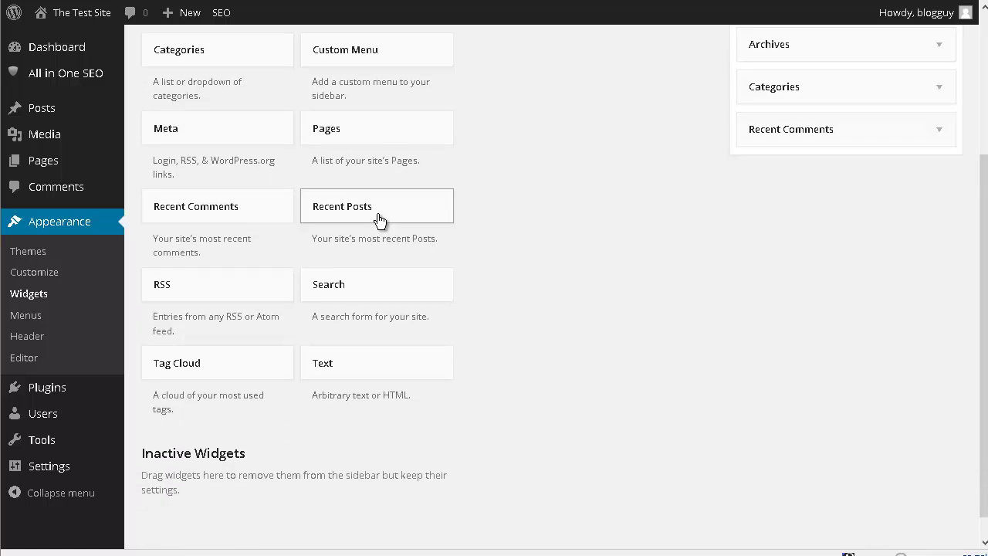
scroll(384, 222, down, 1)
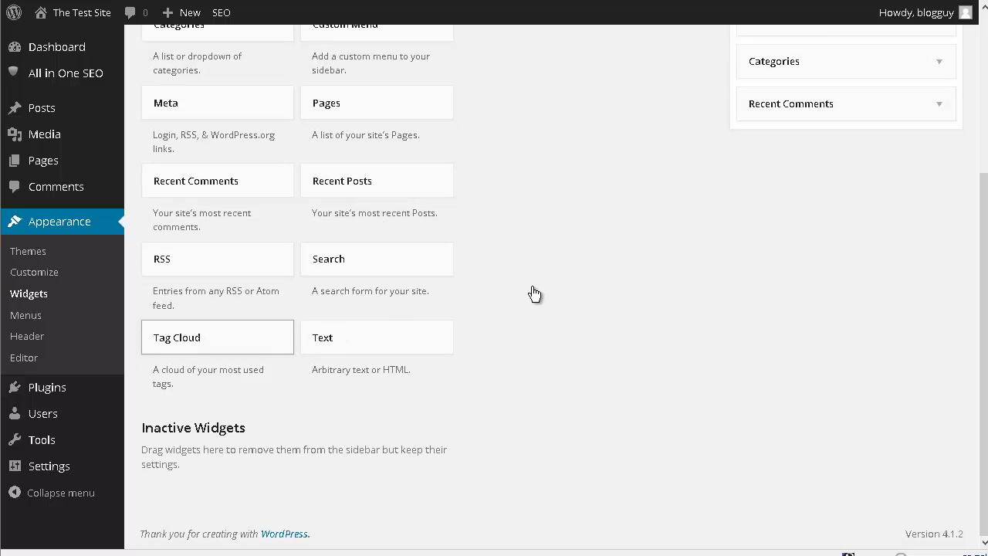
mouse_move(535, 294)
mouse_down()
mouse_move(795, 139)
mouse_move(814, 98)
mouse_move(808, 151)
mouse_up()
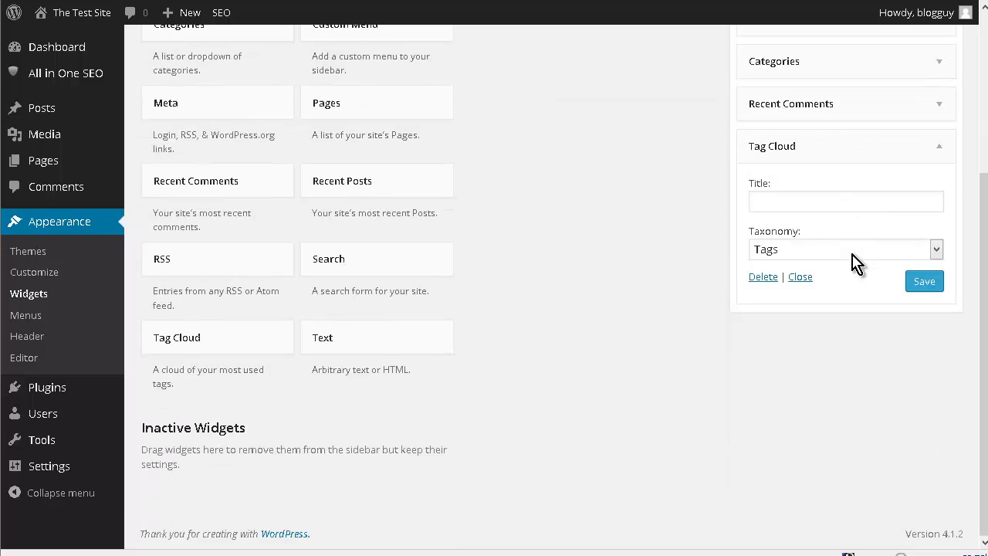
- Review the options of the Archives widget in the Secondary Widget Area and collapse it again
scroll(850, 240, up, 3)
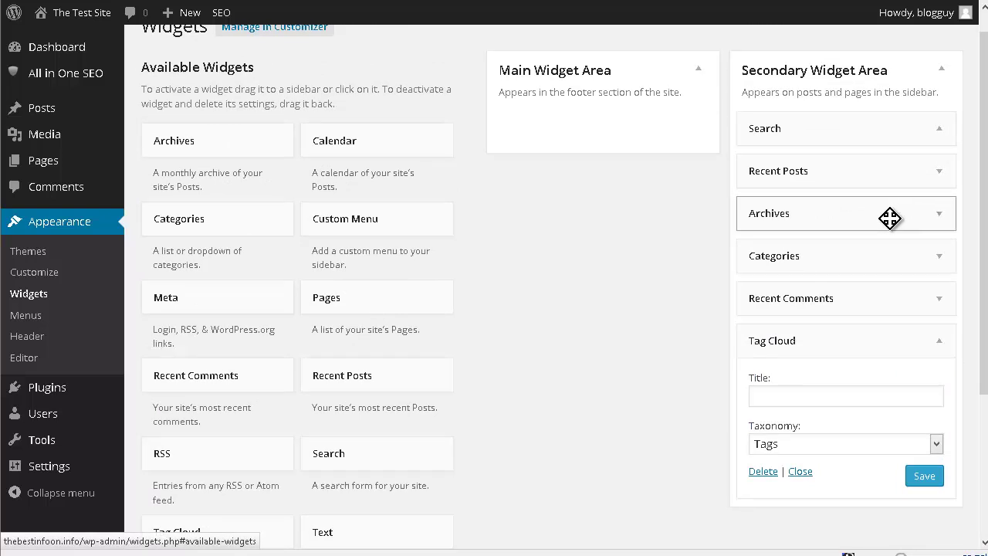
click(941, 216)
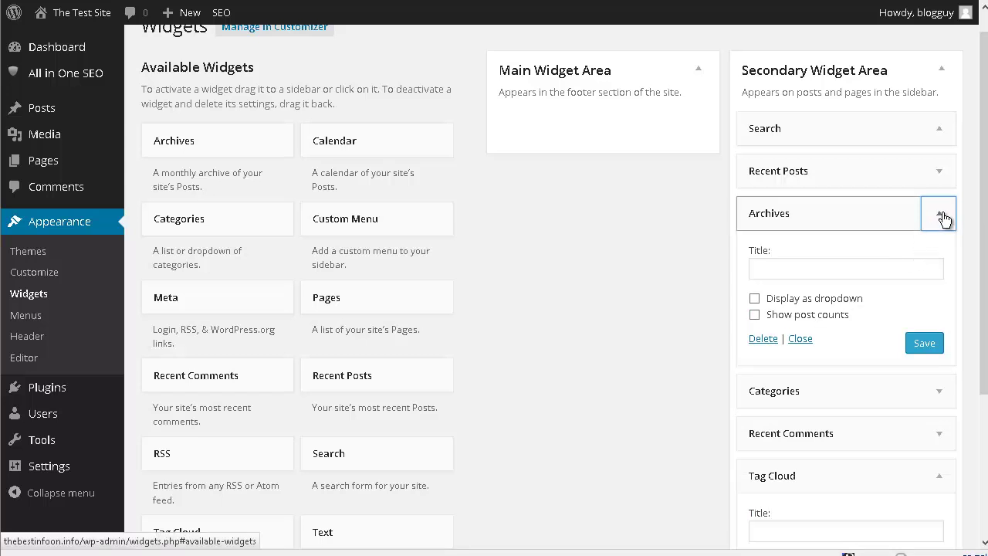
click(939, 220)
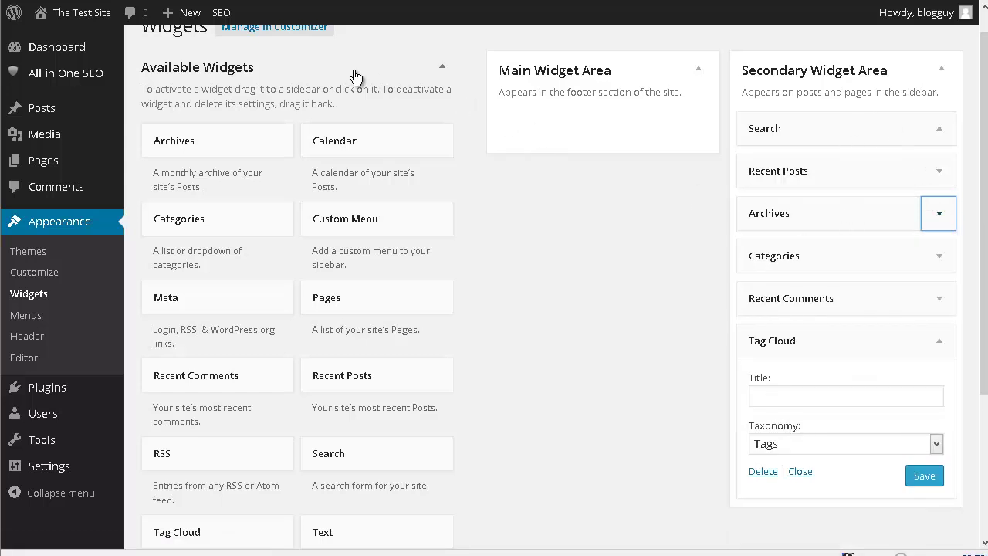
- Visit the site and examine the whole sidebar, from the search box to the tag cloud
mouse_move(66, 13)
click(60, 40)
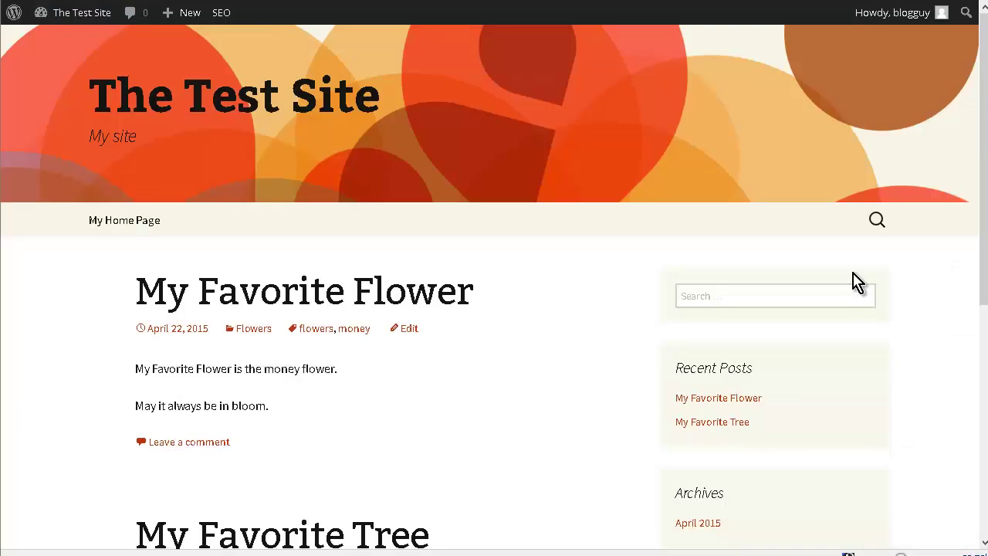
scroll(857, 282, down, 5)
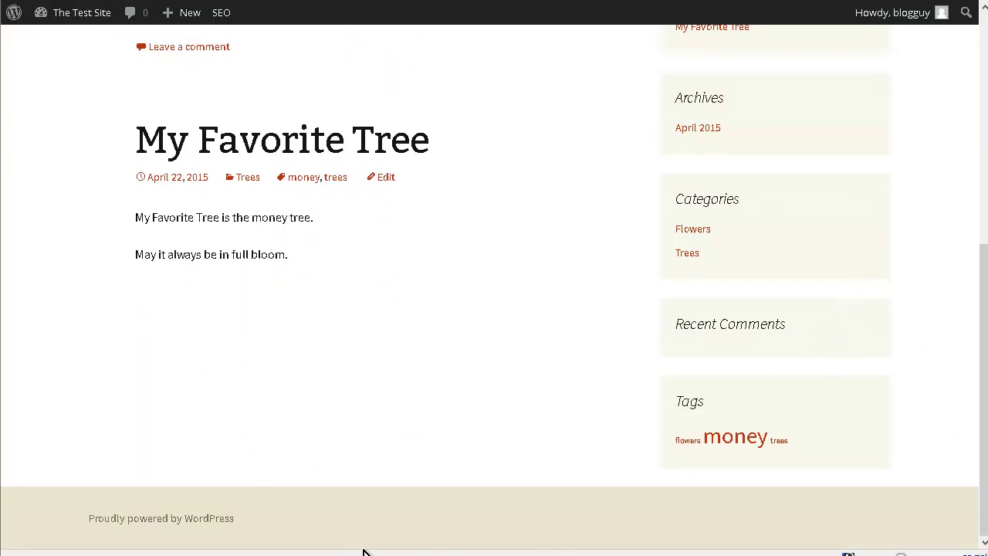
scroll(783, 360, up, 5)
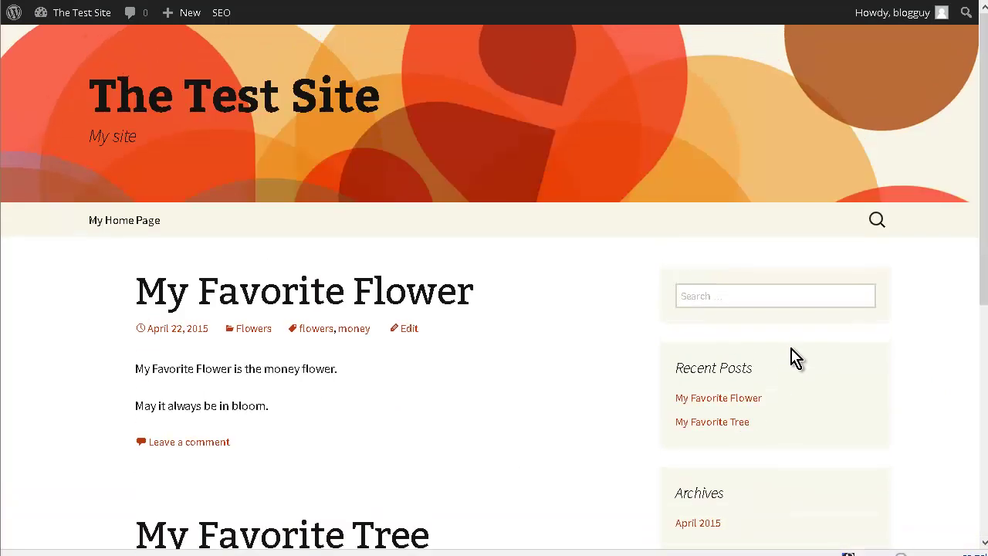